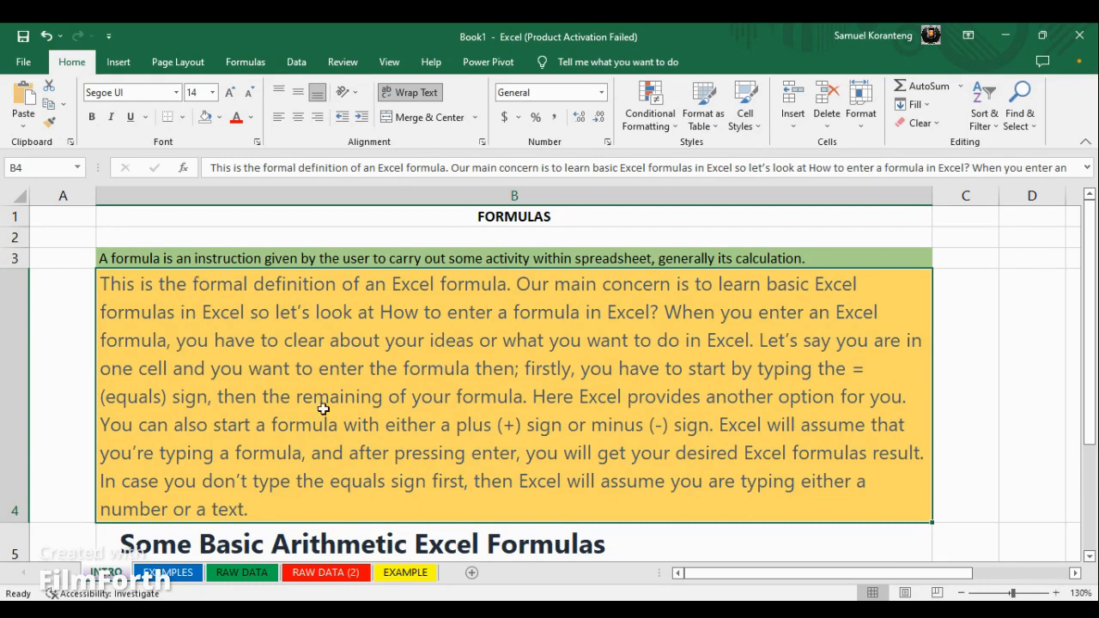
Read the formula definition and the basic arithmetic formulas notes on the INTRO sheet
scroll(323, 409, "down", 1)
scroll(361, 377, "down", 2)
scroll(353, 366, "up", 3)
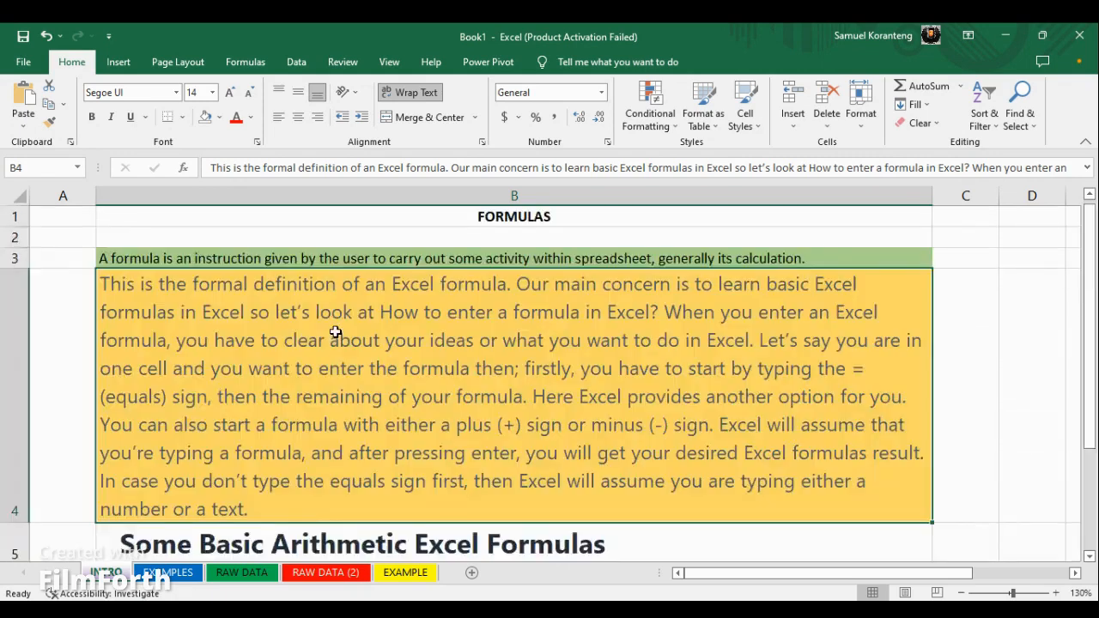
scroll(335, 346, "down", 1)
scroll(326, 361, "down", 1)
scroll(326, 360, "up", 1)
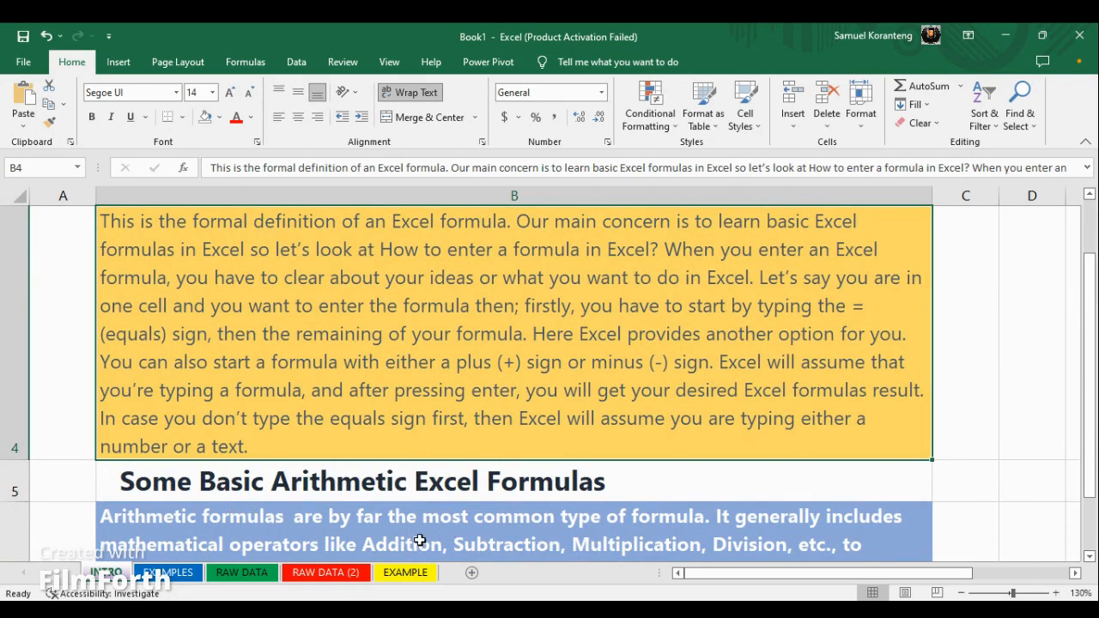
left_click(574, 548)
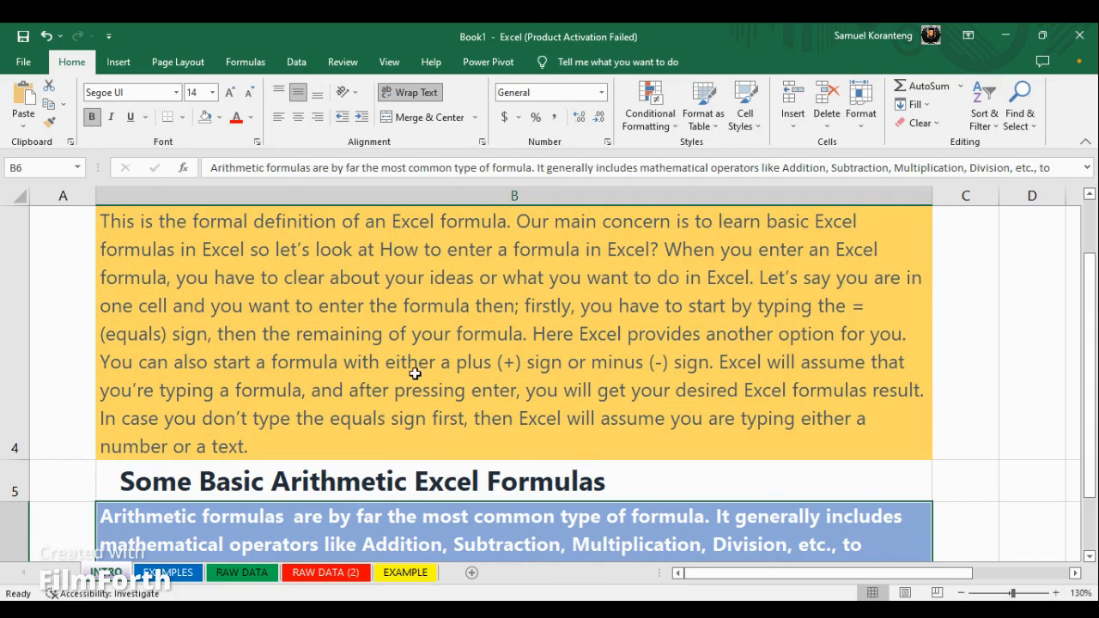
scroll(785, 427, "down", 1)
scroll(777, 422, "up", 1)
scroll(651, 362, "down", 1, "ctrl")
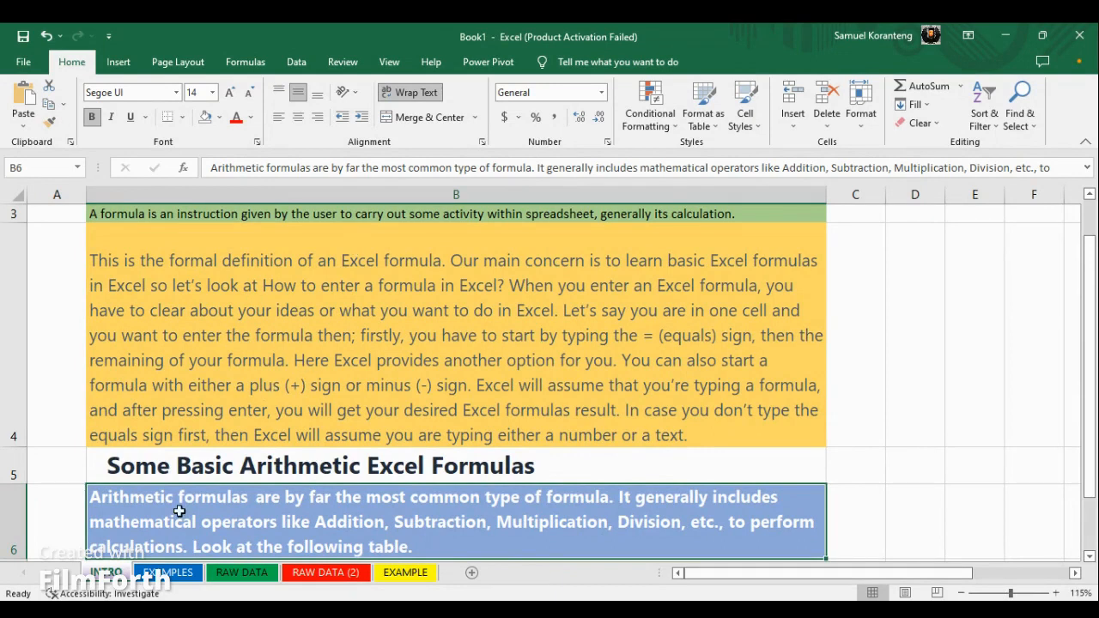
Go to the EXAMPLES sheet and select the whole sales table in B3:D20
left_click(170, 576)
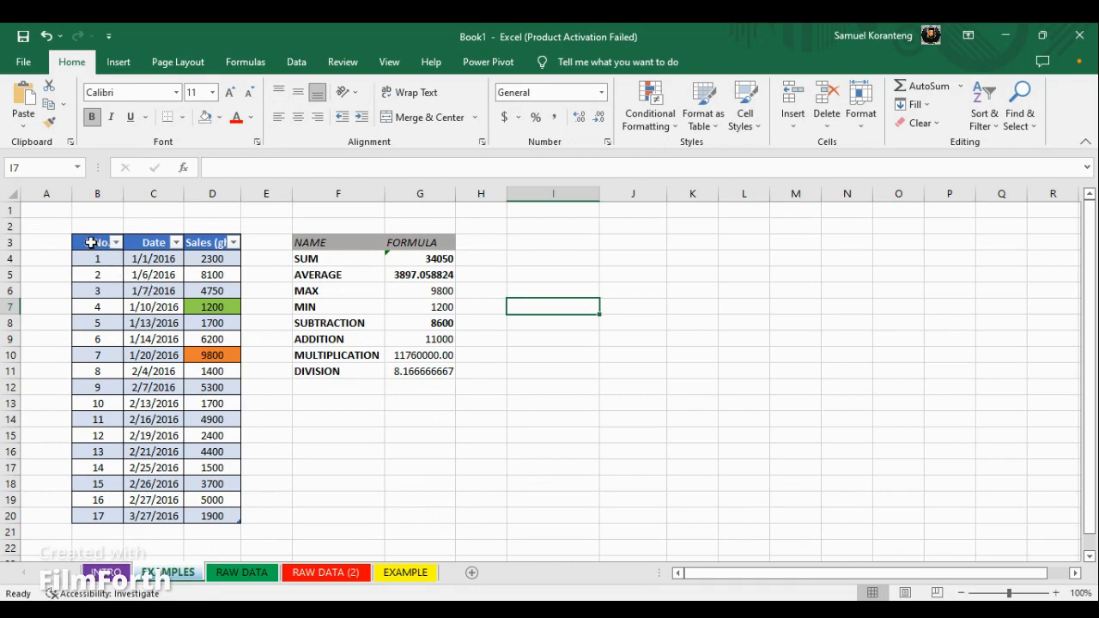
left_click_drag(90, 242, 203, 508)
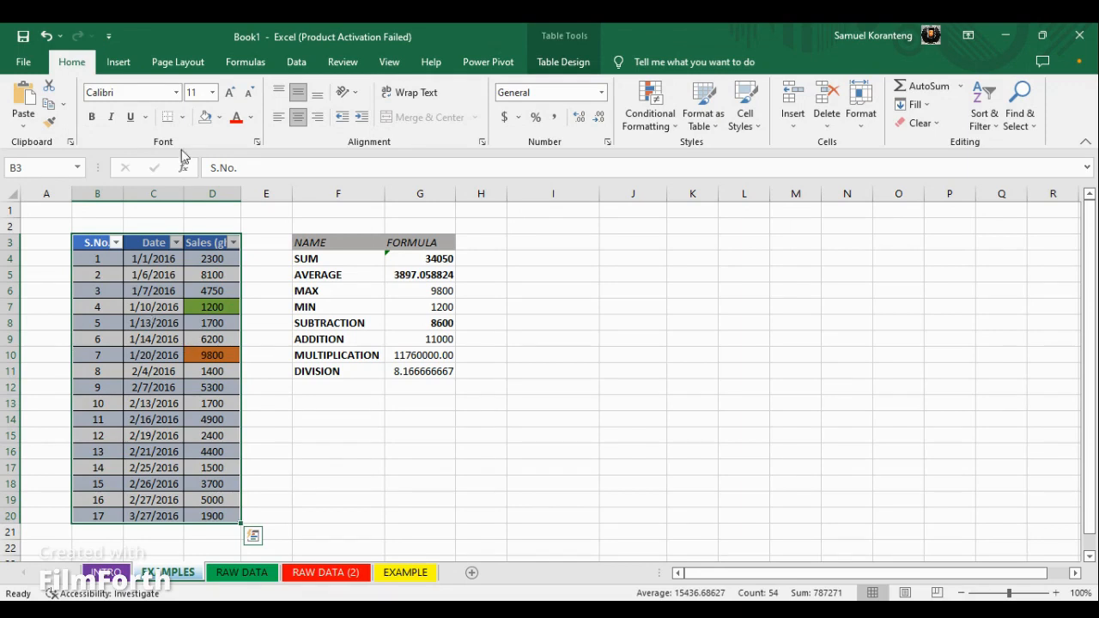
Try to convert the NAME and FORMULA range F3:G11 into a table
left_click(116, 65)
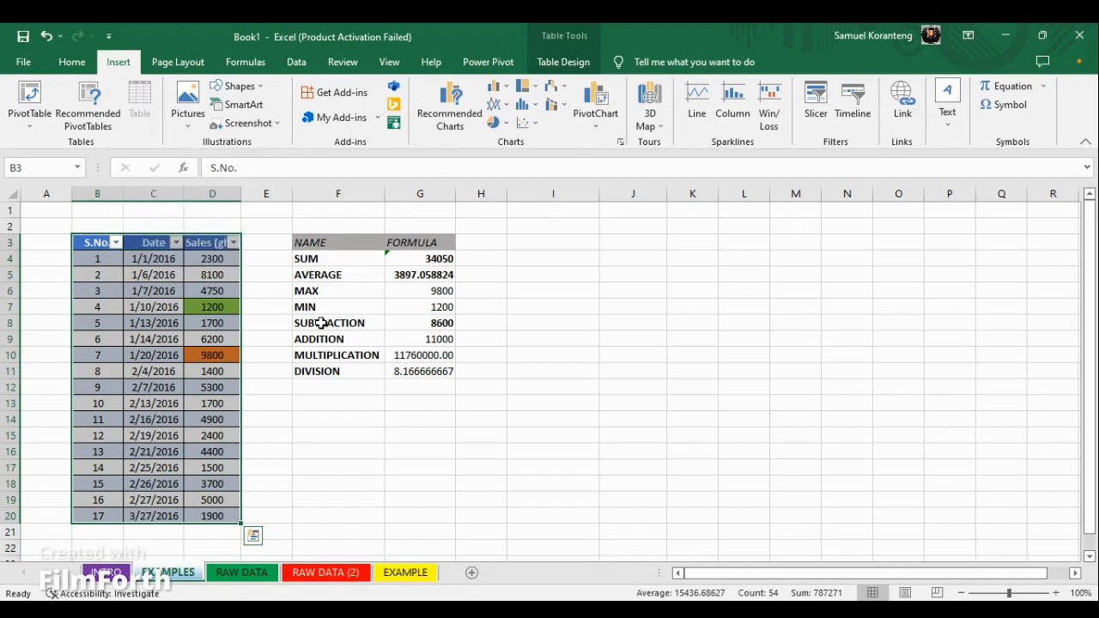
left_click(324, 275)
left_click_drag(314, 243, 419, 371)
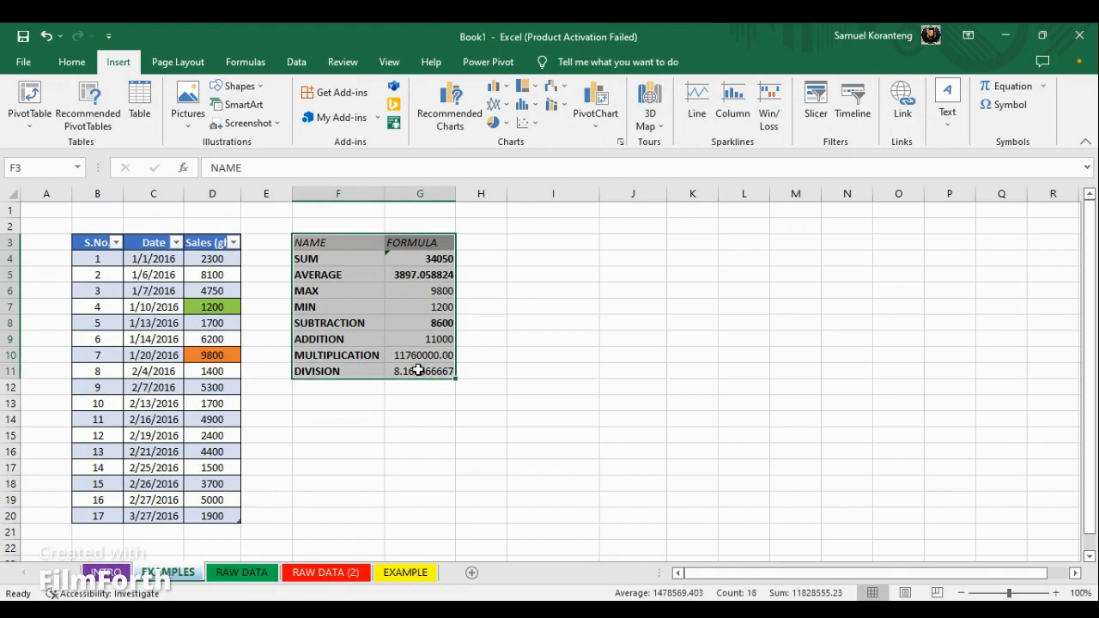
left_click(147, 115)
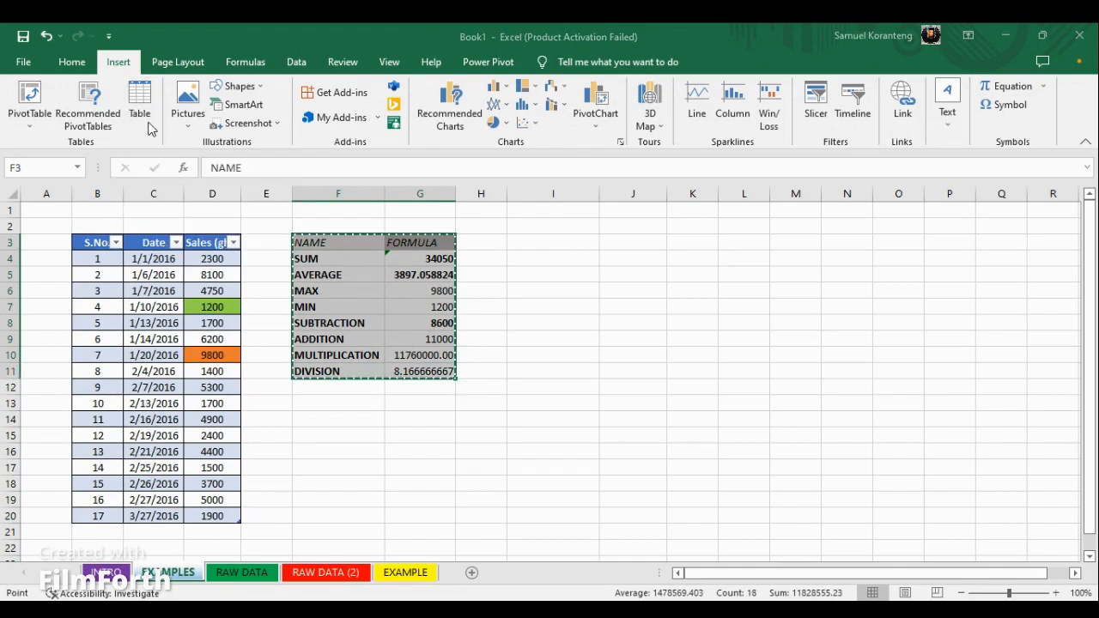
left_click(498, 326)
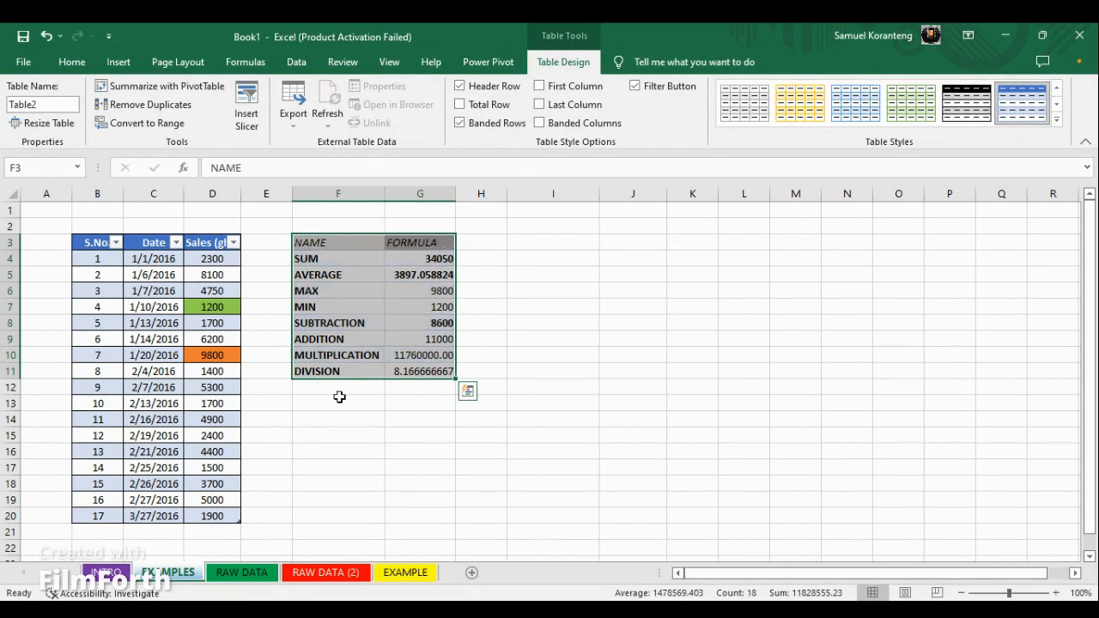
left_click(486, 302)
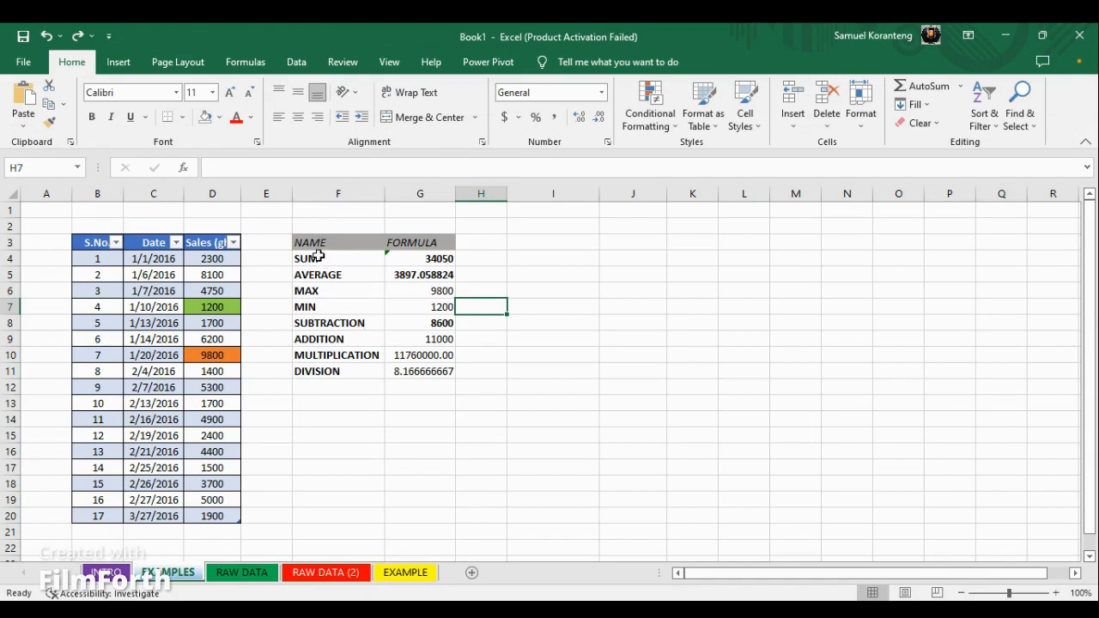
Review the names SUM to DIVISION in column F and their formula results in column G
left_click_drag(317, 257, 329, 369)
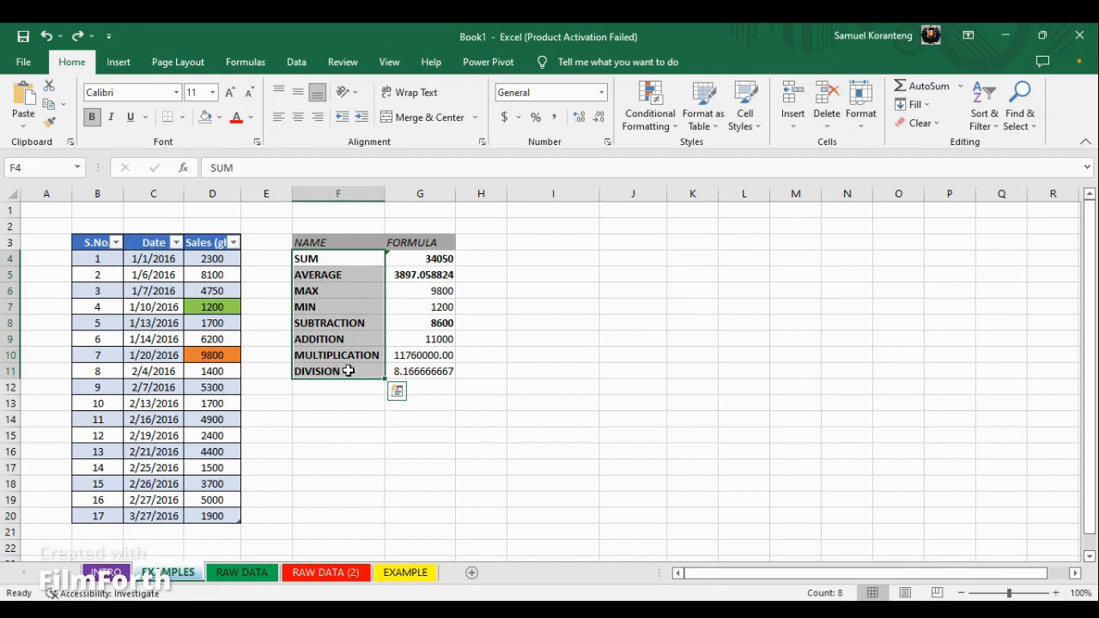
left_click(336, 259)
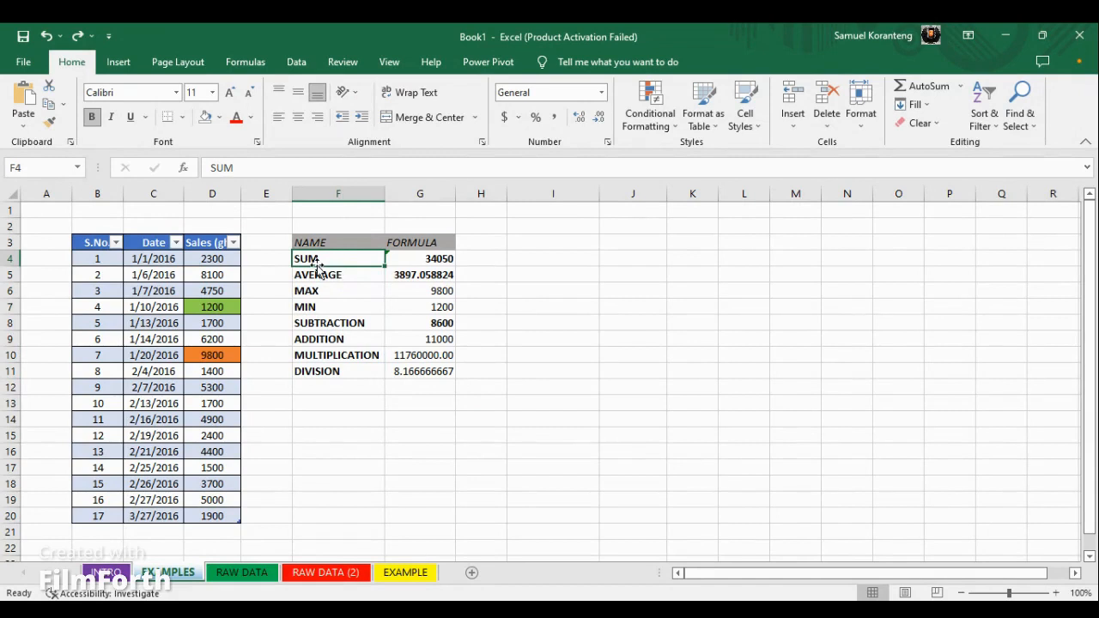
left_click(337, 275)
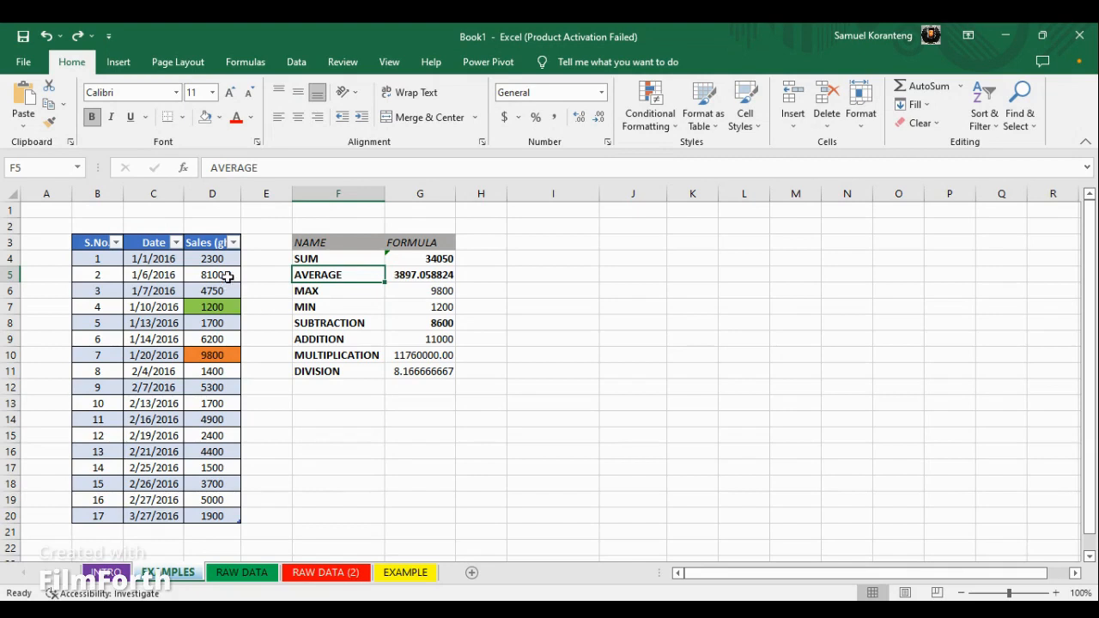
left_click(314, 292)
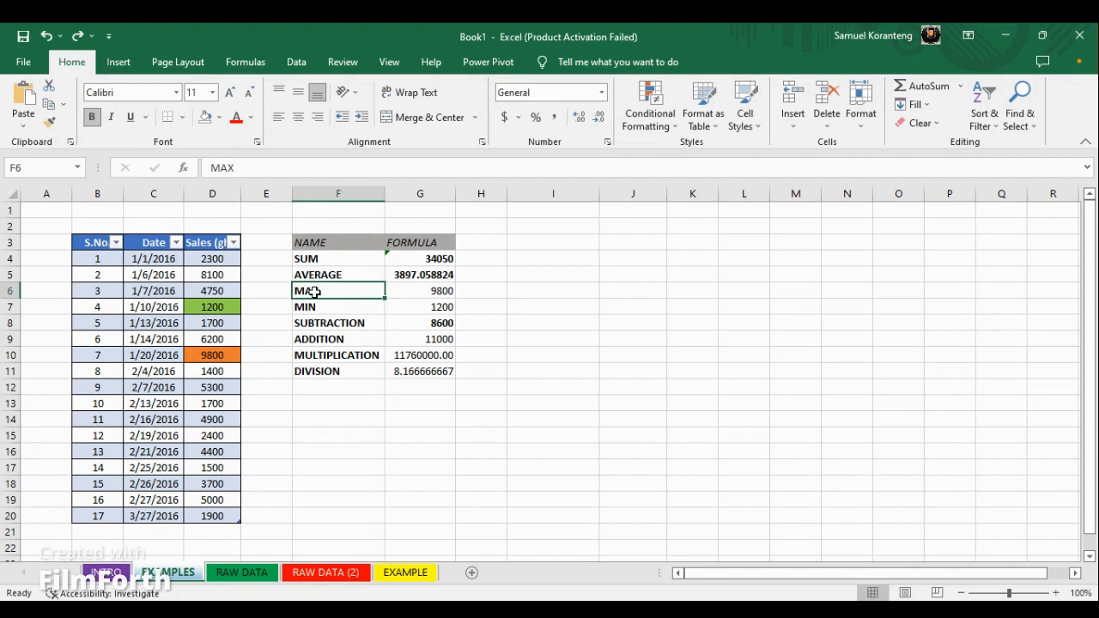
left_click(308, 306)
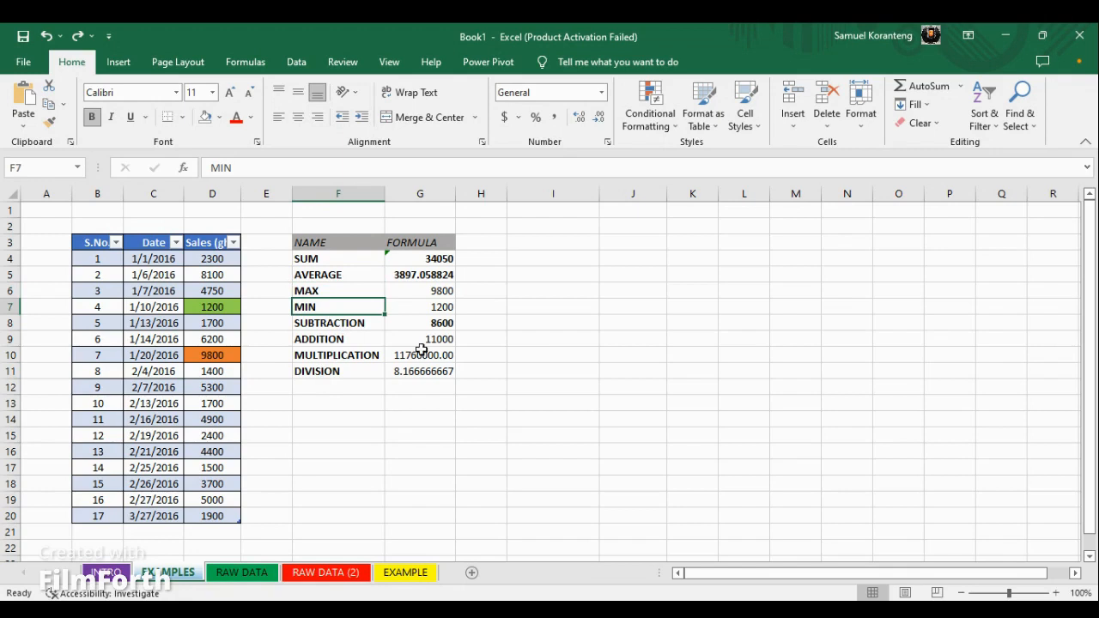
left_click(442, 257)
left_click(523, 247)
left_click_drag(304, 249, 415, 372)
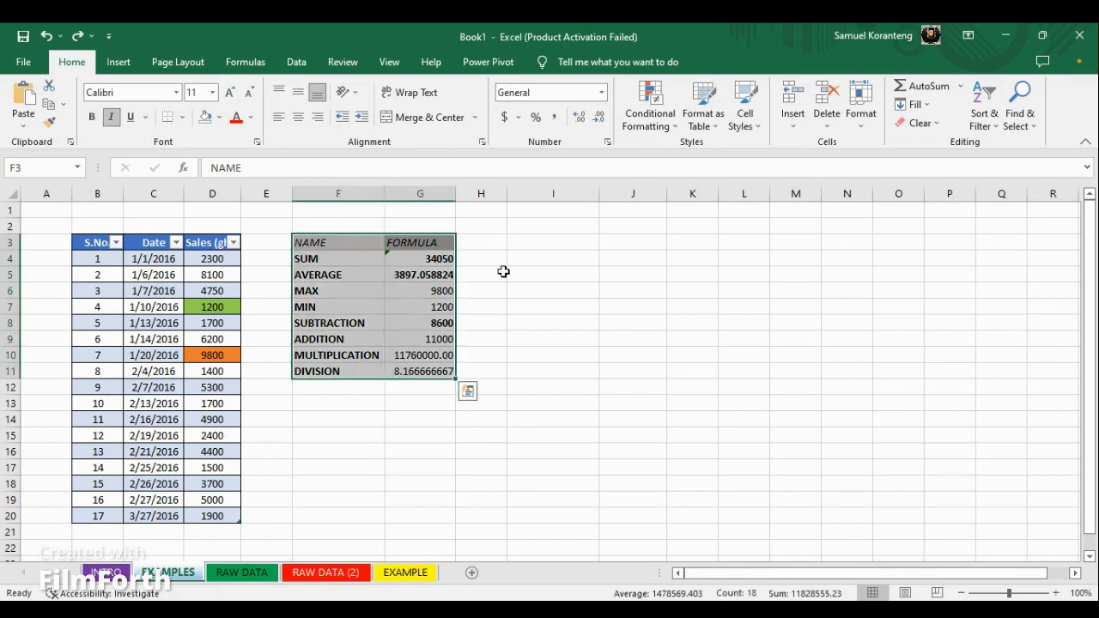
Enter the headers NAME in I3 and FORMULA in J3 for a new practice list
left_click(531, 243)
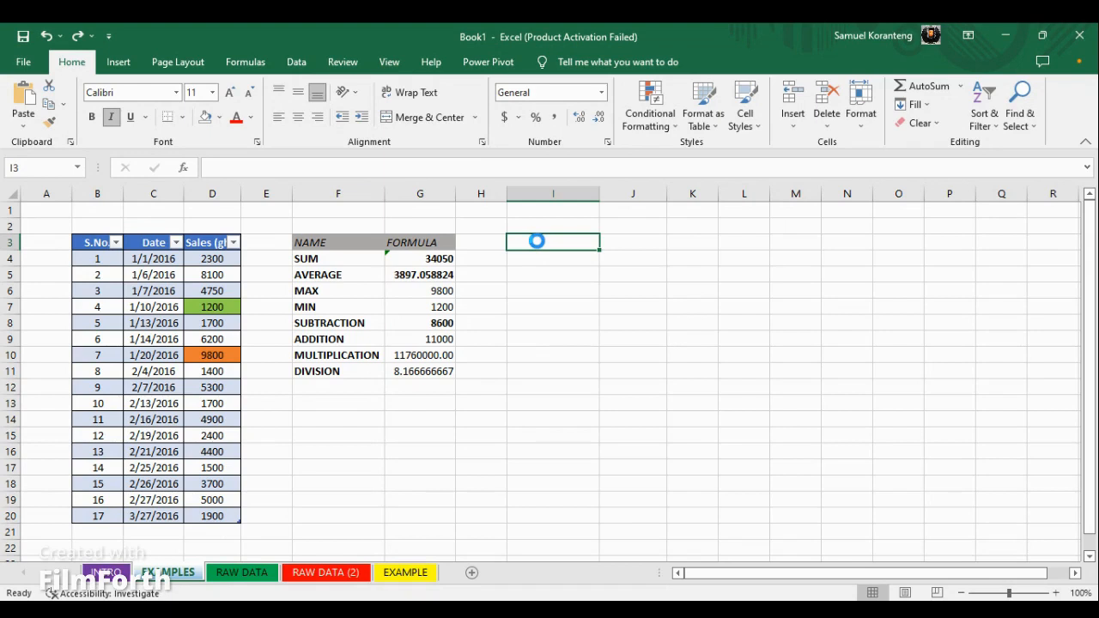
type("NAME")
key("Tab")
type("FORMULS")
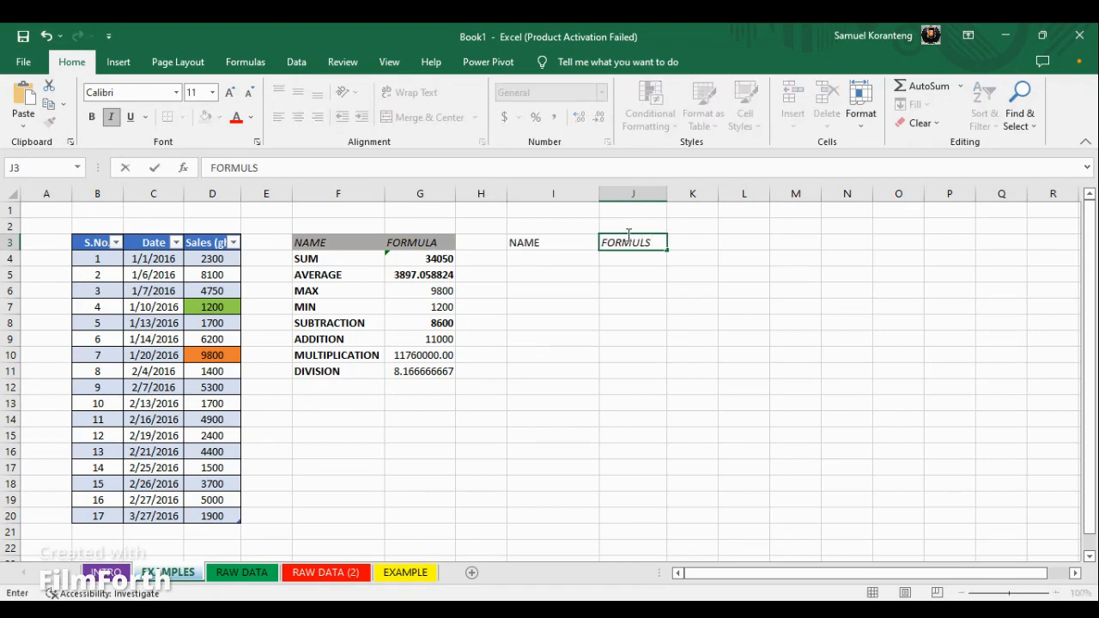
key("BackSpace")
type("A")
Italicize the NAME header and give both headers in I3:J3 a light gray fill
left_click(572, 248)
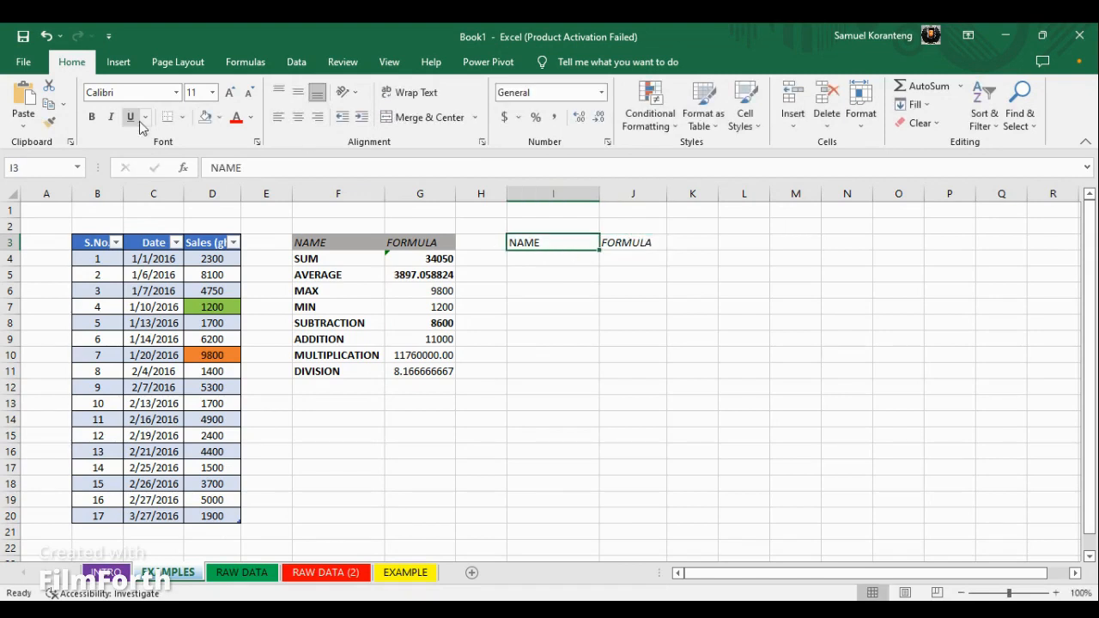
left_click(110, 119)
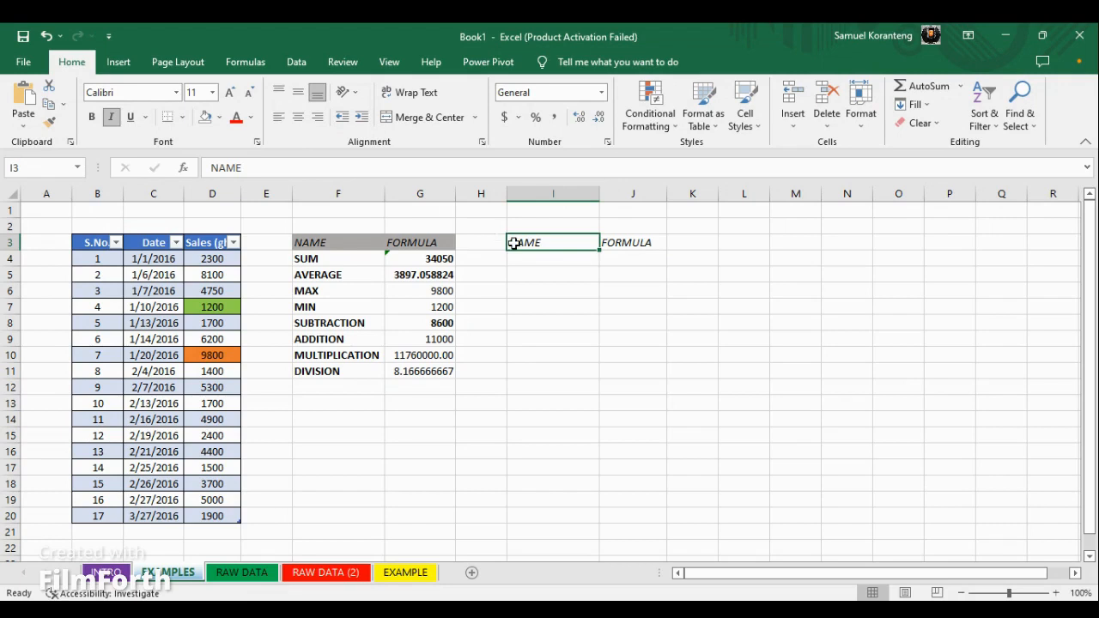
left_click_drag(522, 243, 627, 243)
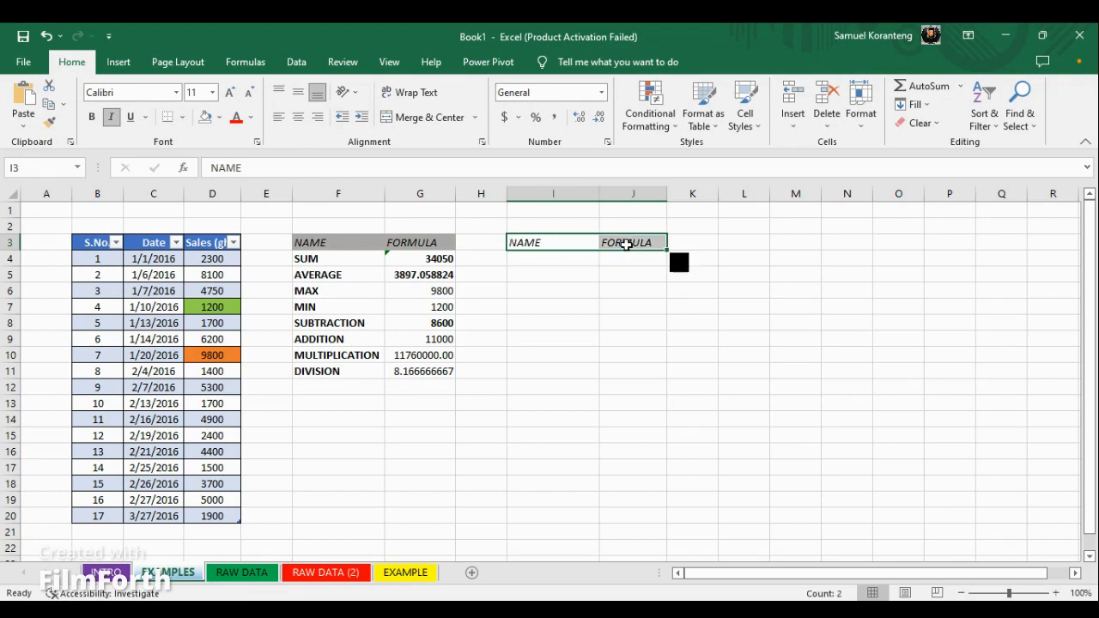
left_click(220, 118)
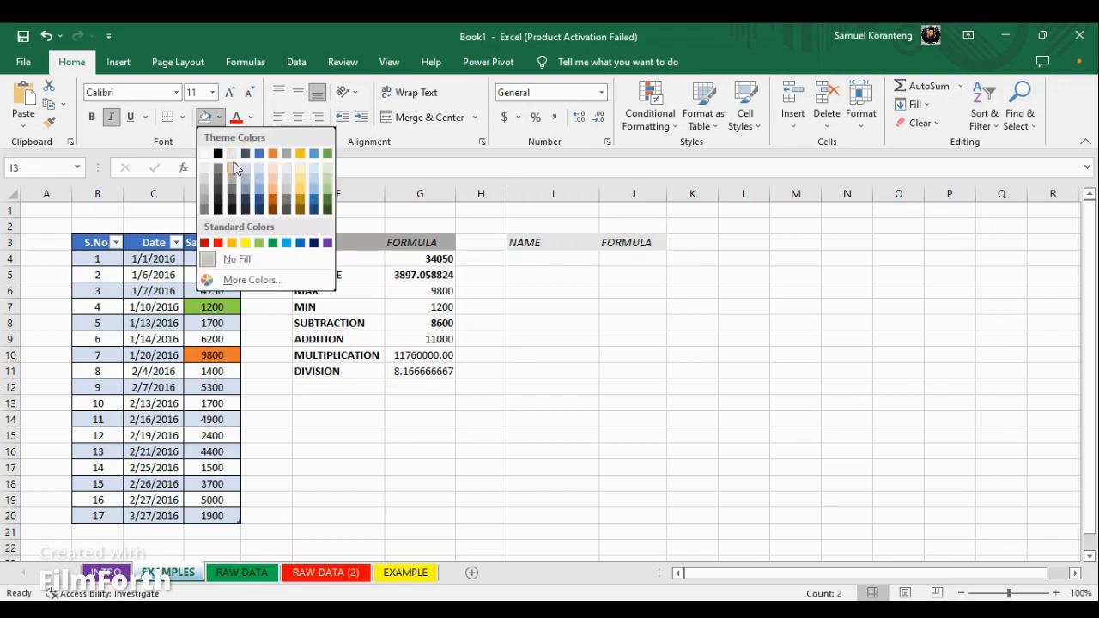
left_click(233, 170)
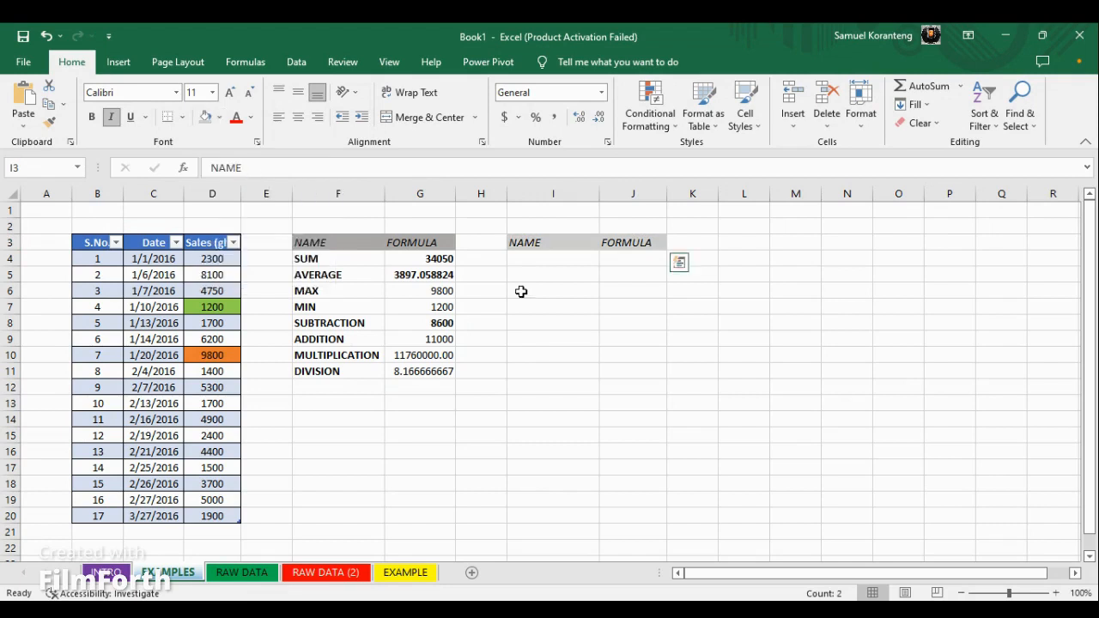
Enter the labels SUM, AVERAGE, MAX and MIN in cells I4 to I7
left_click(550, 266)
type("SUM")
key("Return")
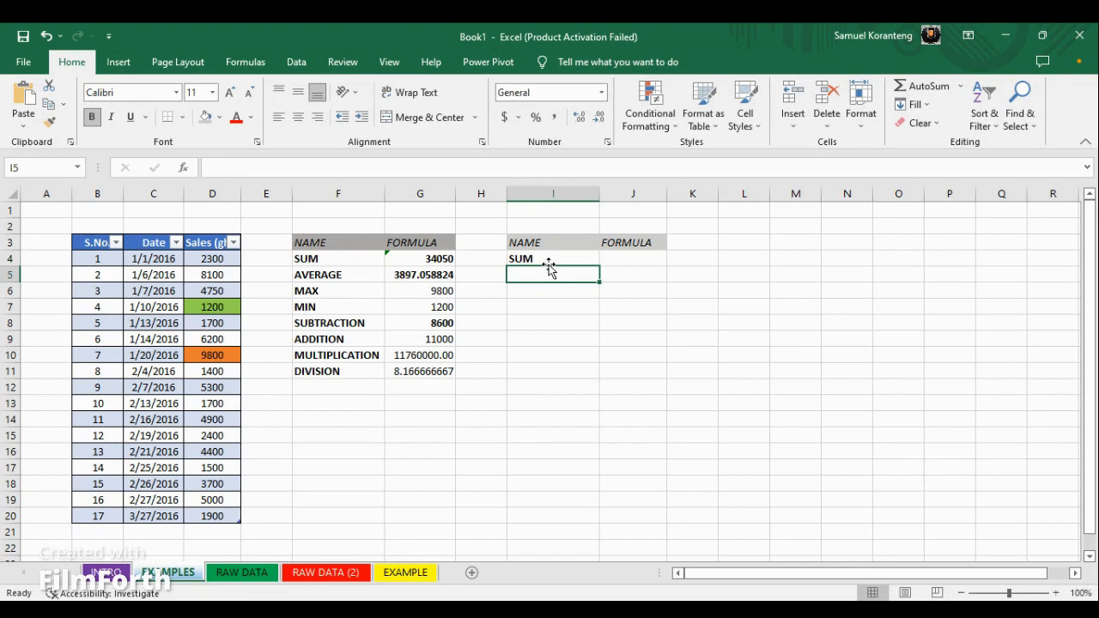
type("AVERAGE")
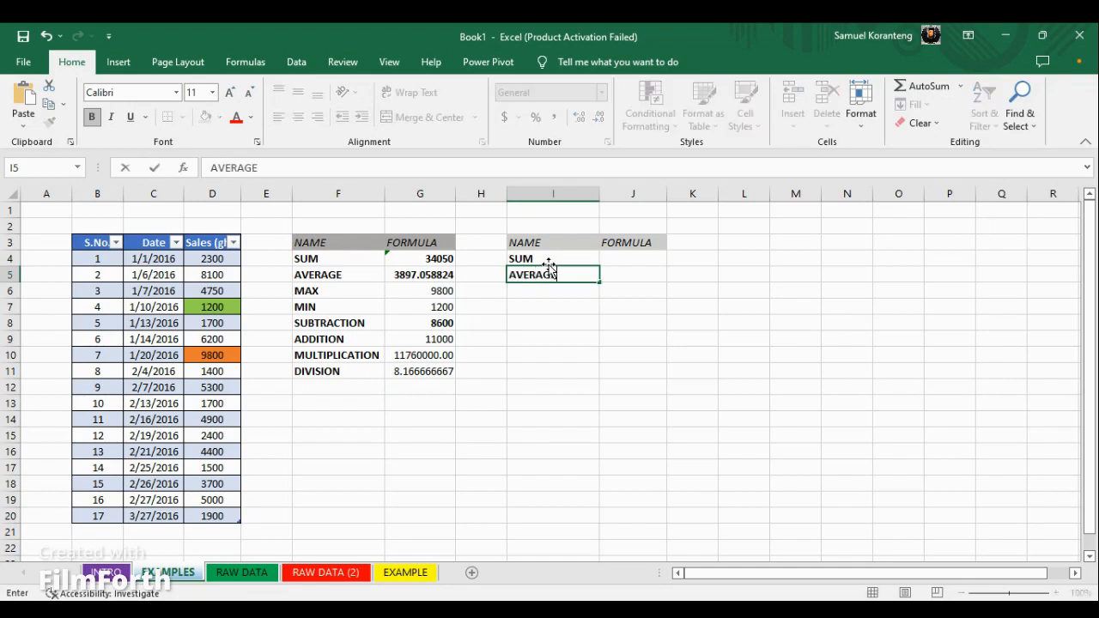
key("Return")
type("MAX")
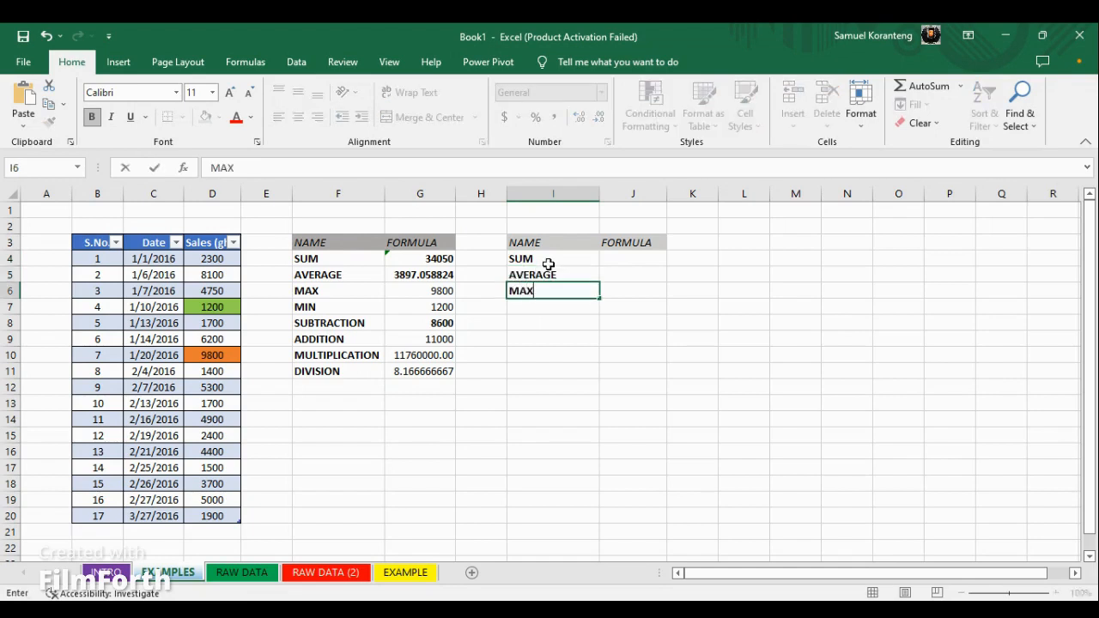
key("Return")
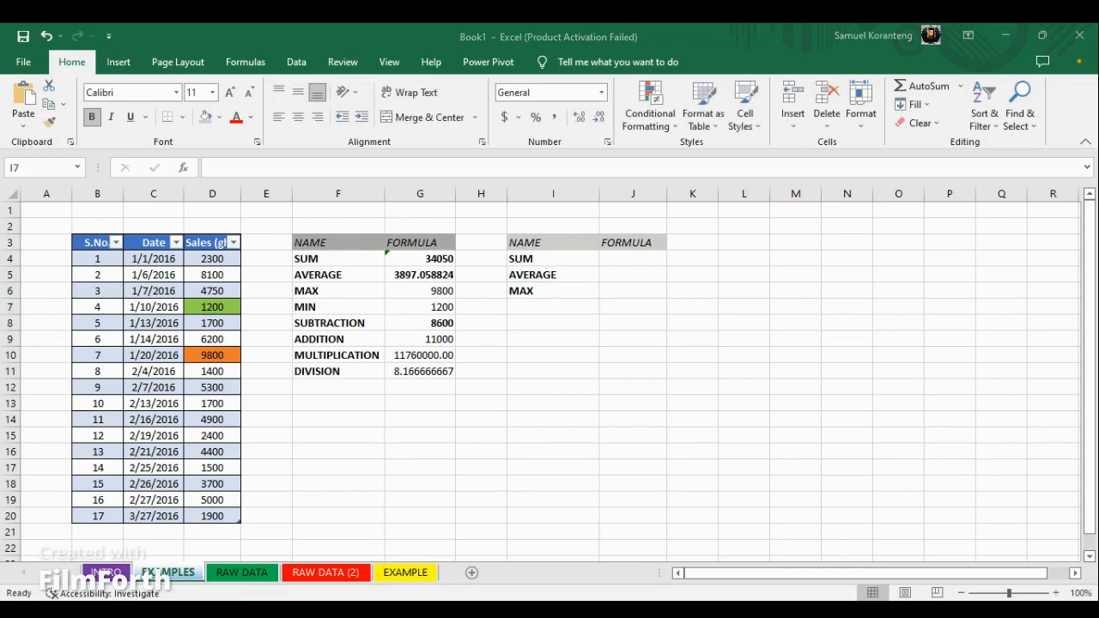
left_click(778, 353)
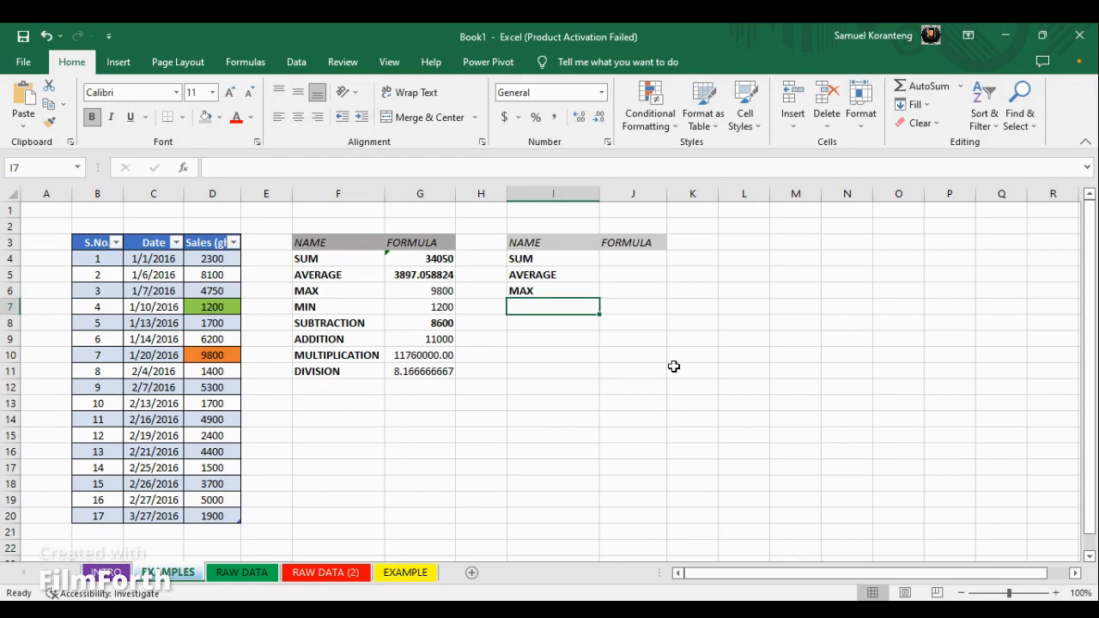
type("MIN")
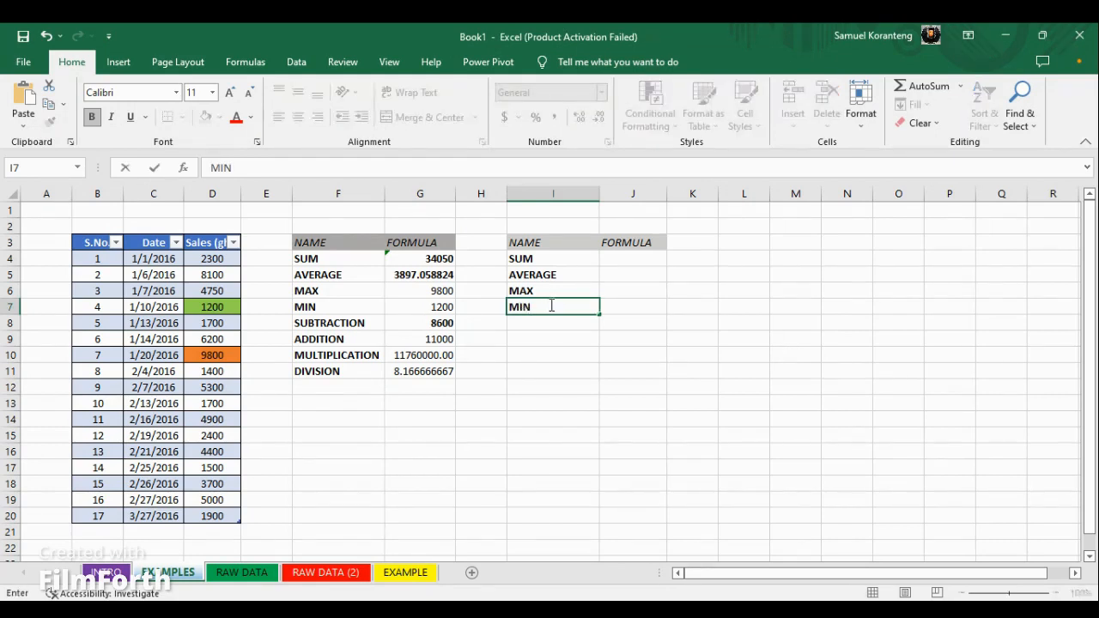
key("Return")
Enter the labels SUBTRACTION in I8 and ADDITION in I9
type("SUBTRACTION")
key("Return")
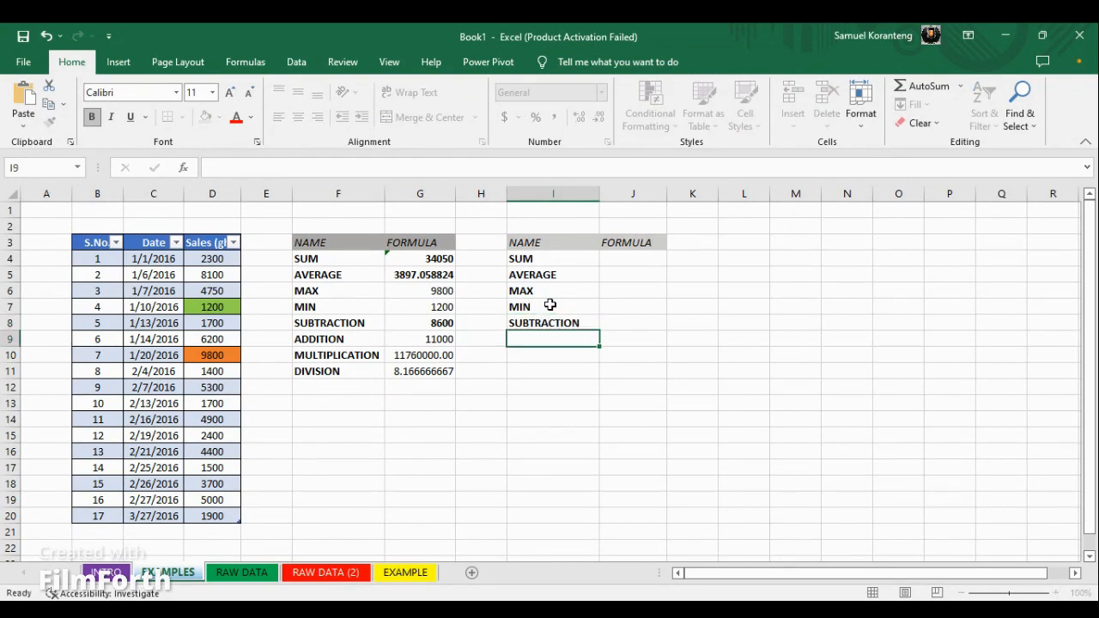
type("ADDTION")
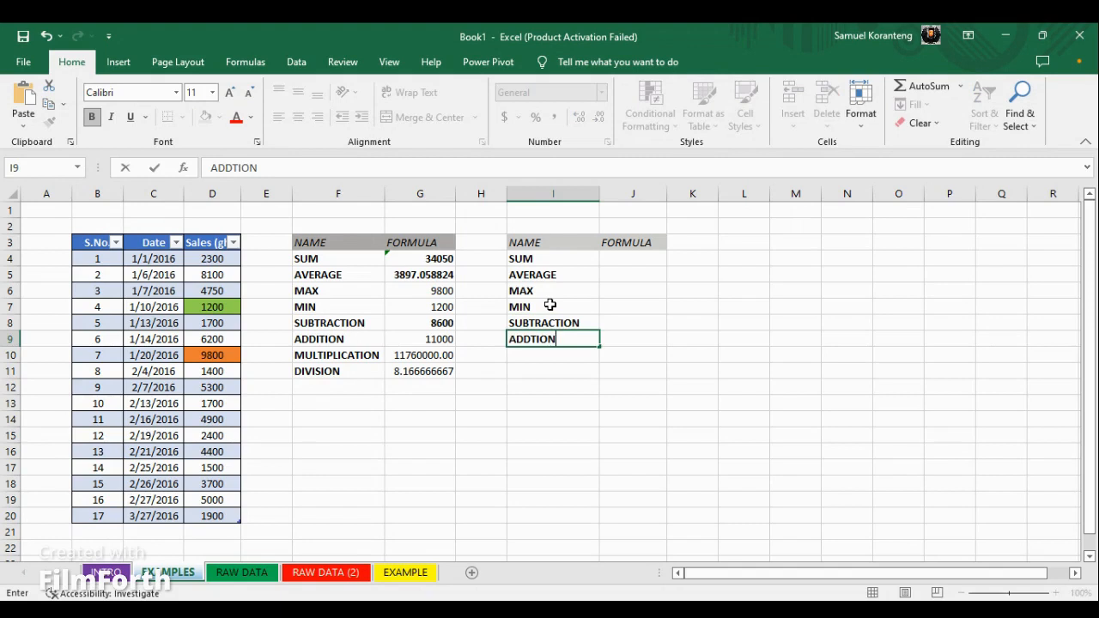
key("BackSpace")
key("BackSpace")
key("BackSpace")
key("BackSpace")
type("ITION")
key("Return")
Enter the labels MULTIPLICATION in I10 and DIVISION in I11, finishing with cell J4 selected
type("MULTIPLI")
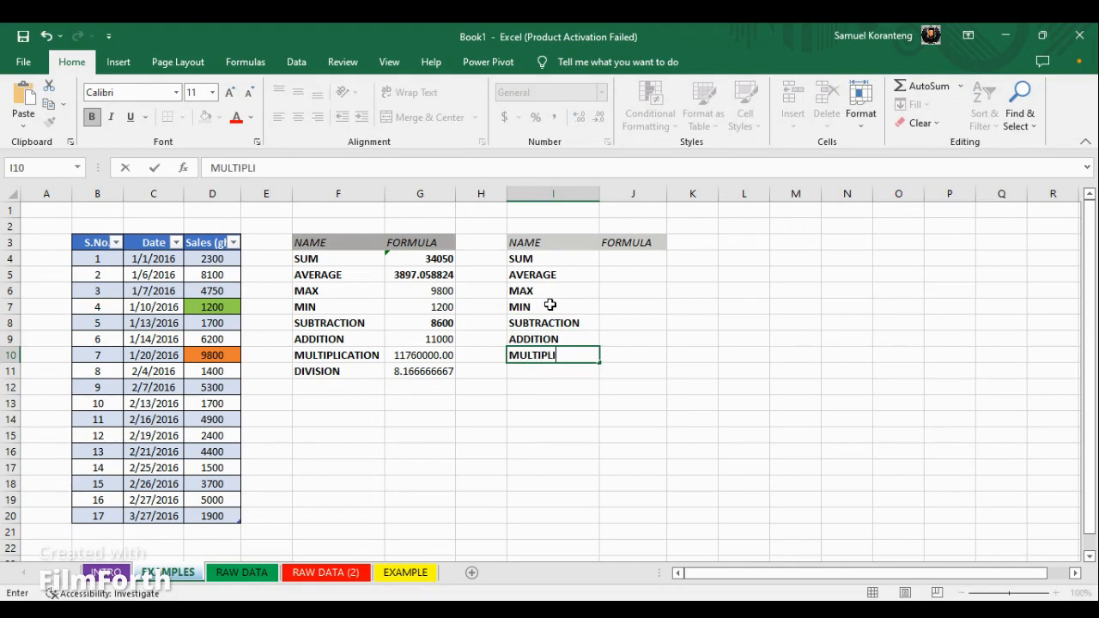
type("CATION")
key("Return")
type("DIVISION")
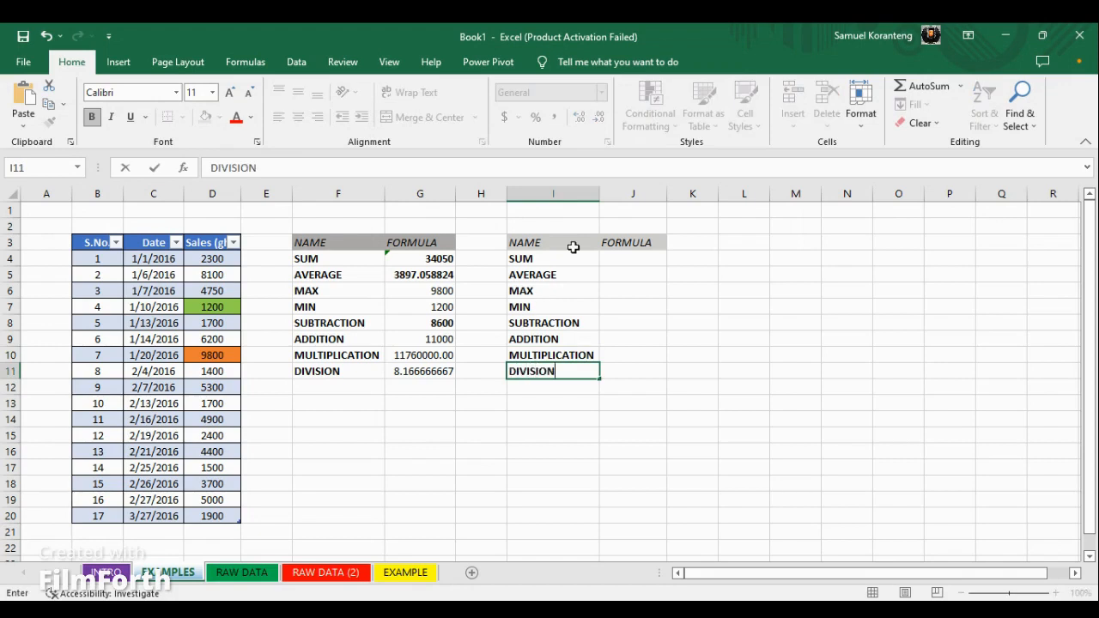
left_click(629, 256)
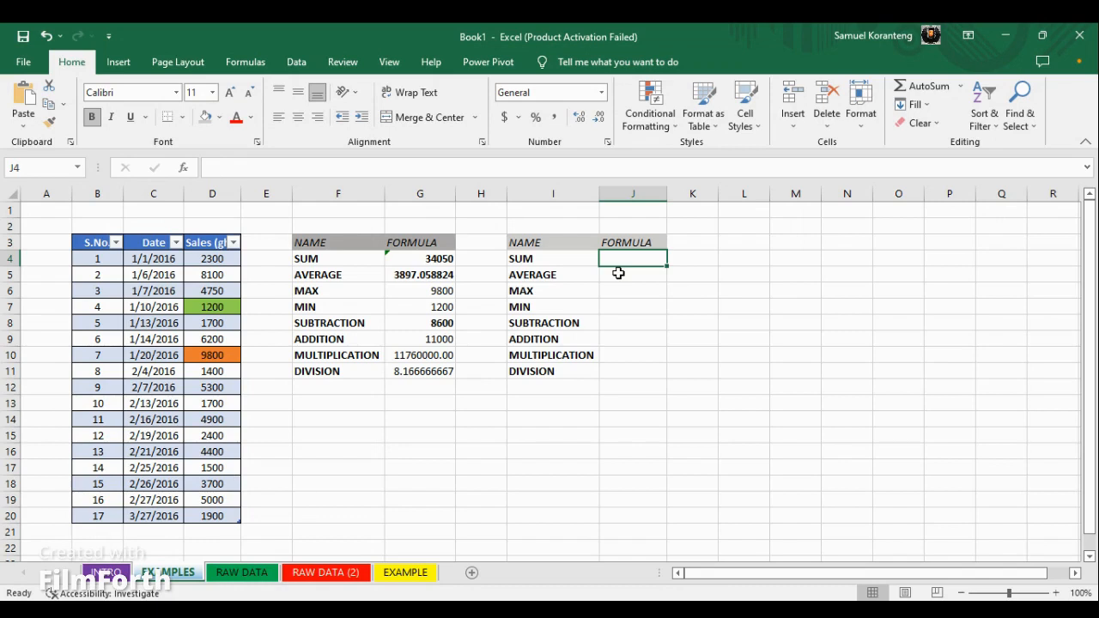
Enter a SUM formula in J4 that totals the whole Sales (ghc) column of the table
type("=")
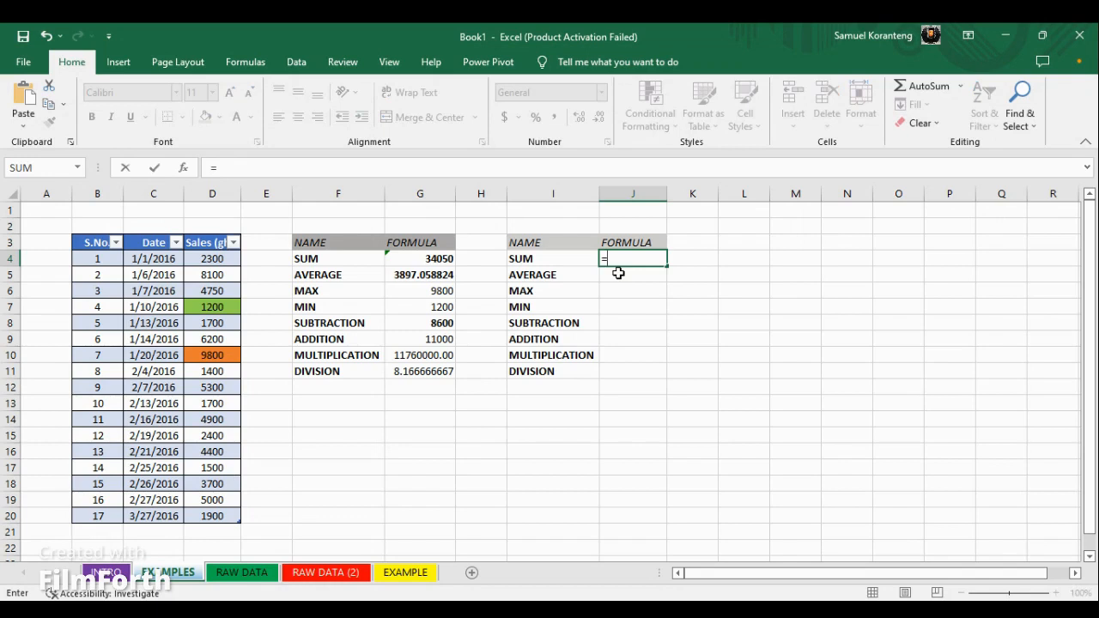
type("SUM(")
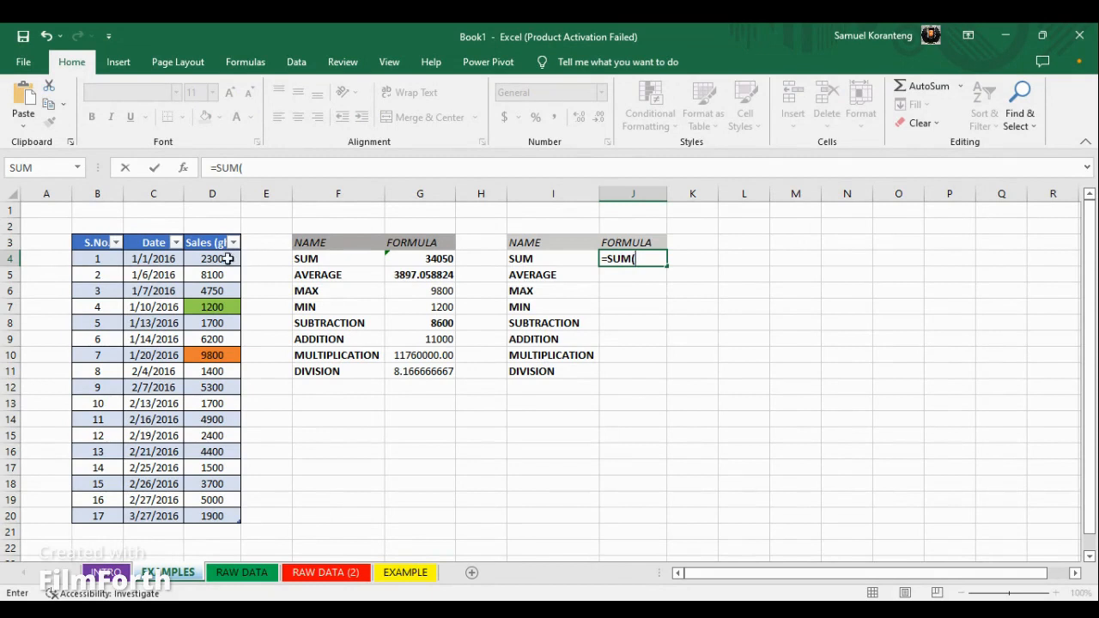
left_click_drag(214, 257, 220, 518)
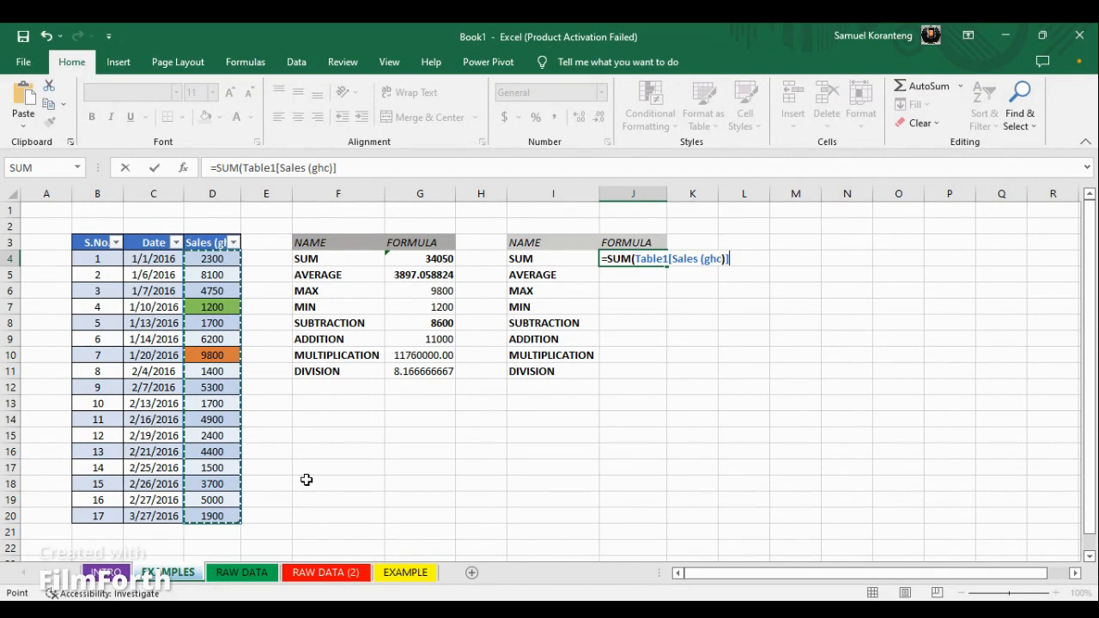
type(")")
key("Return")
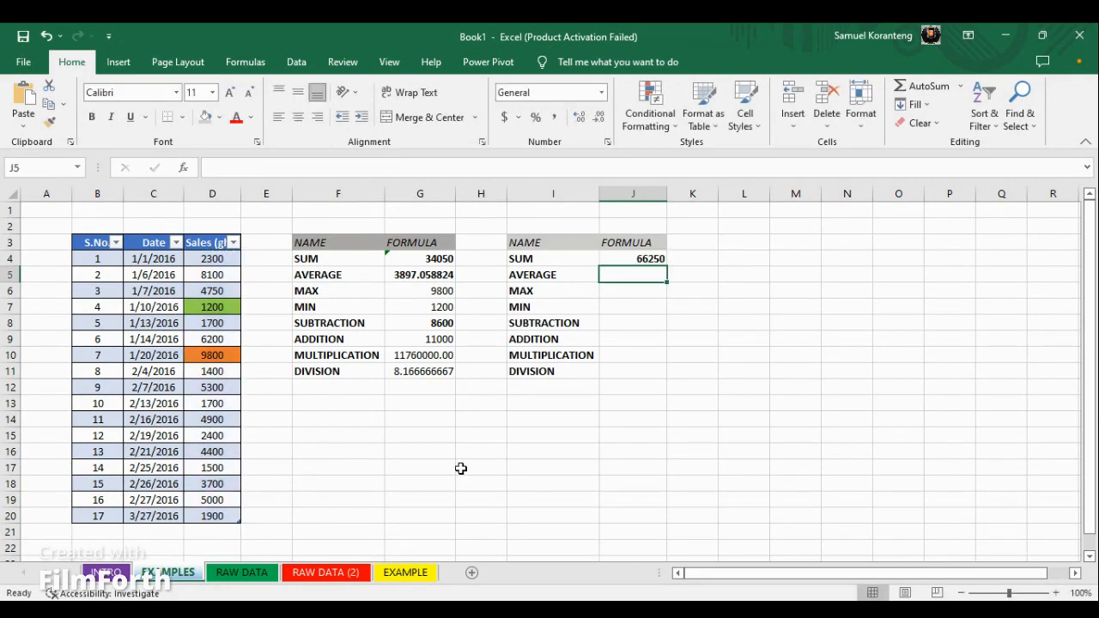
Compare the SUM formulas in G4 and J4, examining the cell range used in G4
left_click(655, 259)
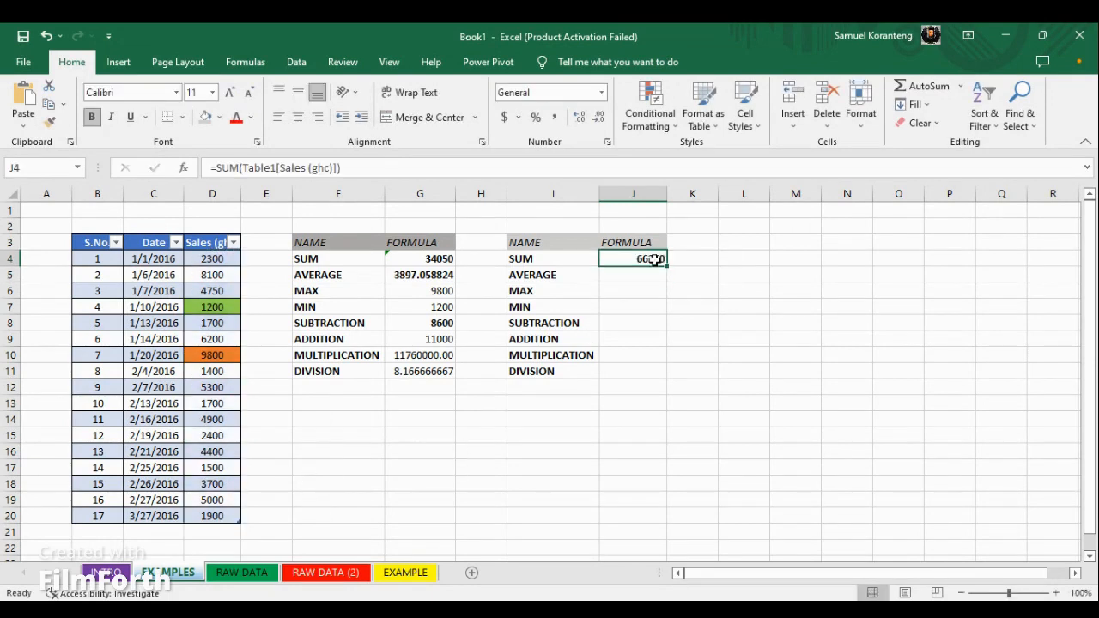
left_click(431, 259)
left_click(624, 258)
left_click(438, 259)
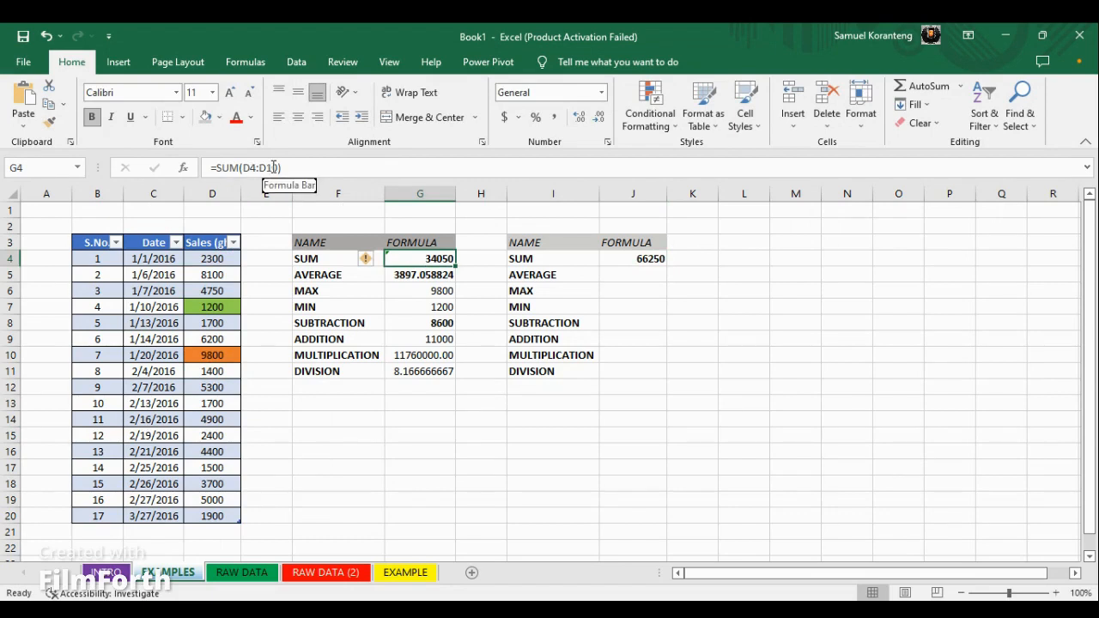
mouse_move(278, 169)
left_mouse_down()
mouse_move(230, 168)
mouse_move(258, 168)
left_mouse_up()
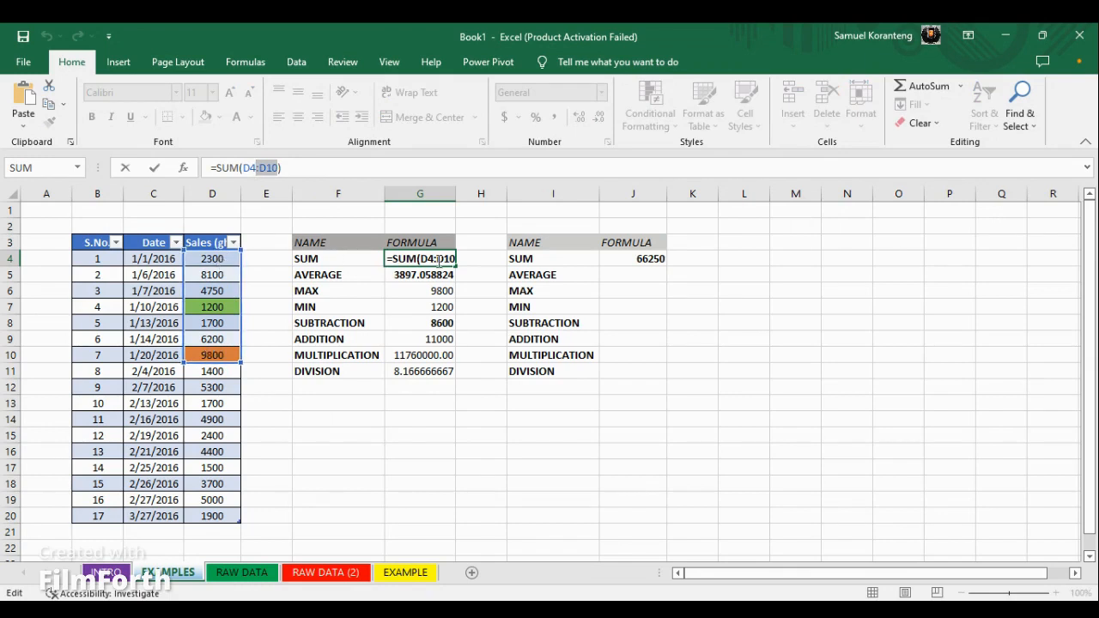
key("Return")
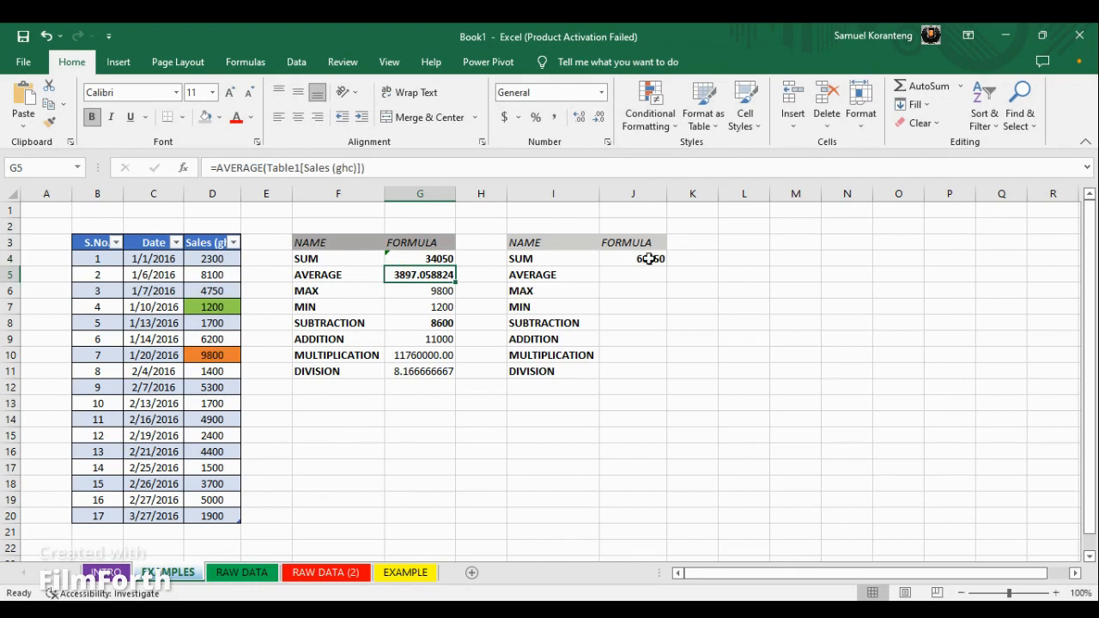
left_click(645, 259)
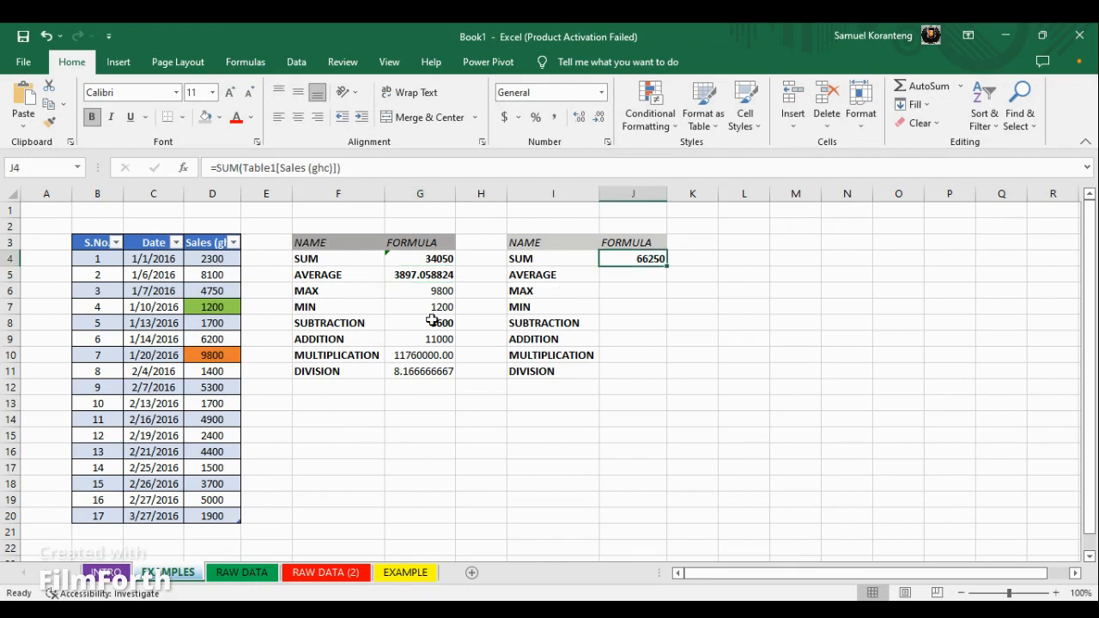
Enter an AVERAGE formula in J5 covering the whole Sales (ghc) column
left_click(611, 275)
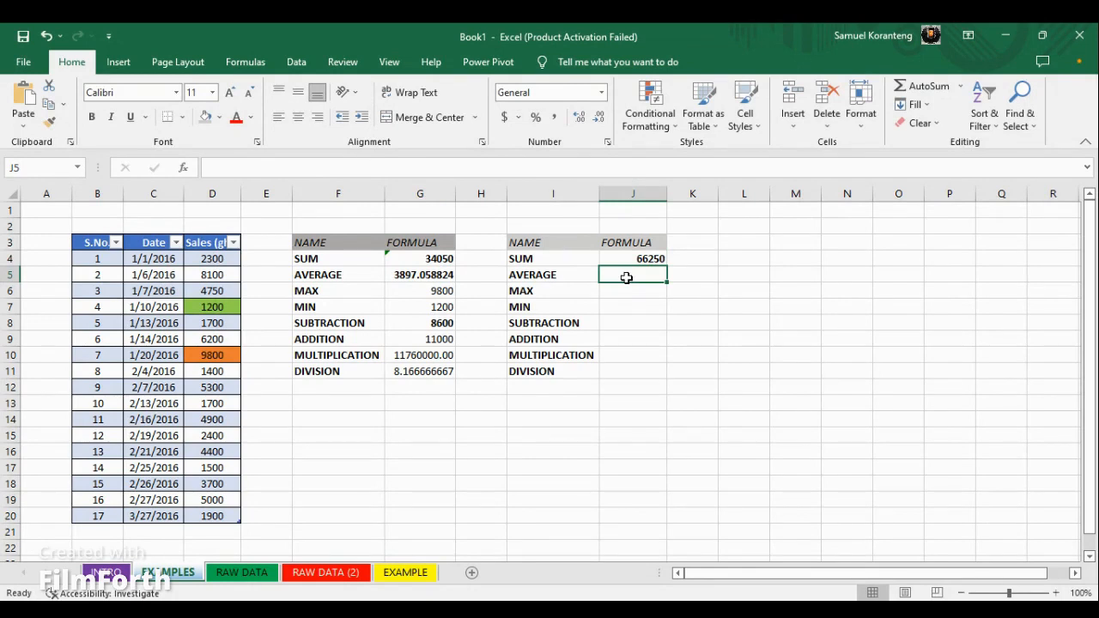
type("=AVE")
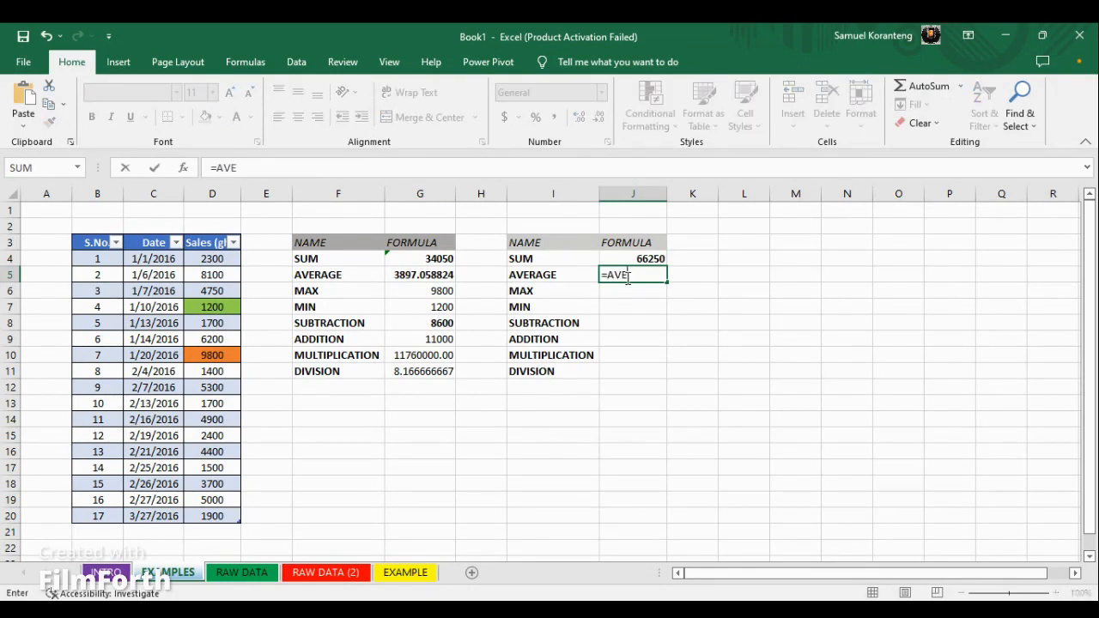
type("RAGE(")
left_click(212, 260)
left_click_drag(211, 260, 213, 521)
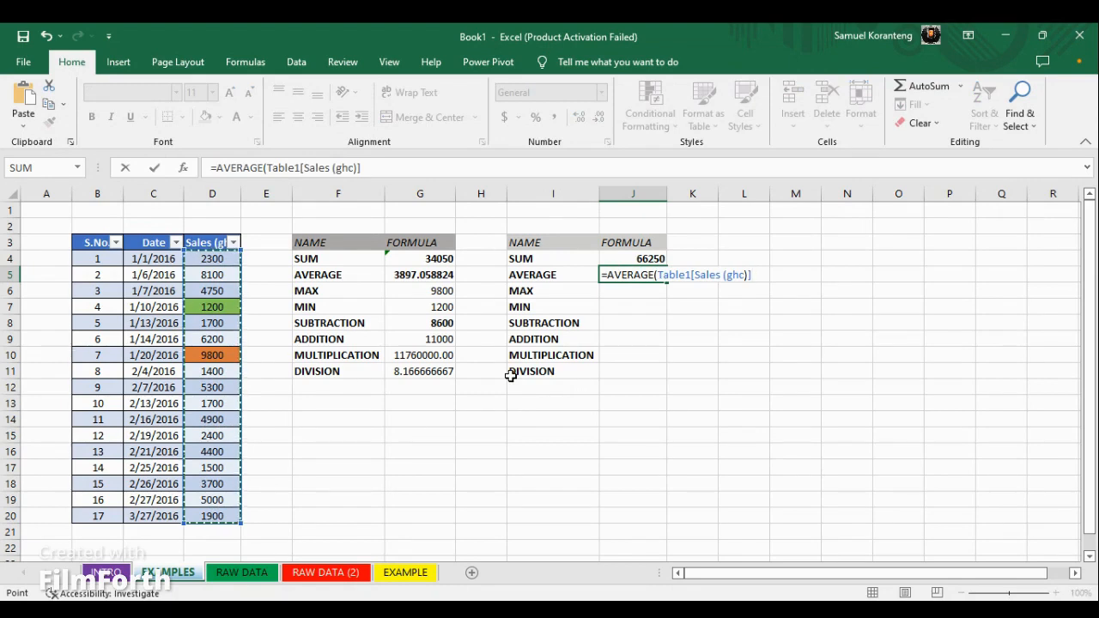
key("Return")
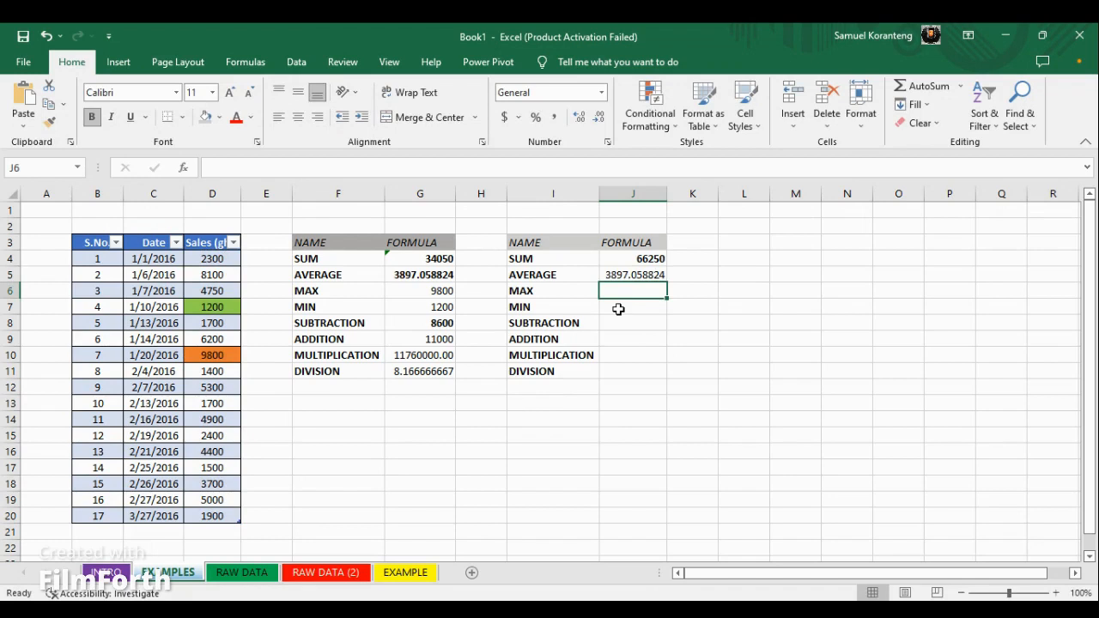
type("MAXI")
key("BackSpace")
key("BackSpace")
key("BackSpace")
key("BackSpace")
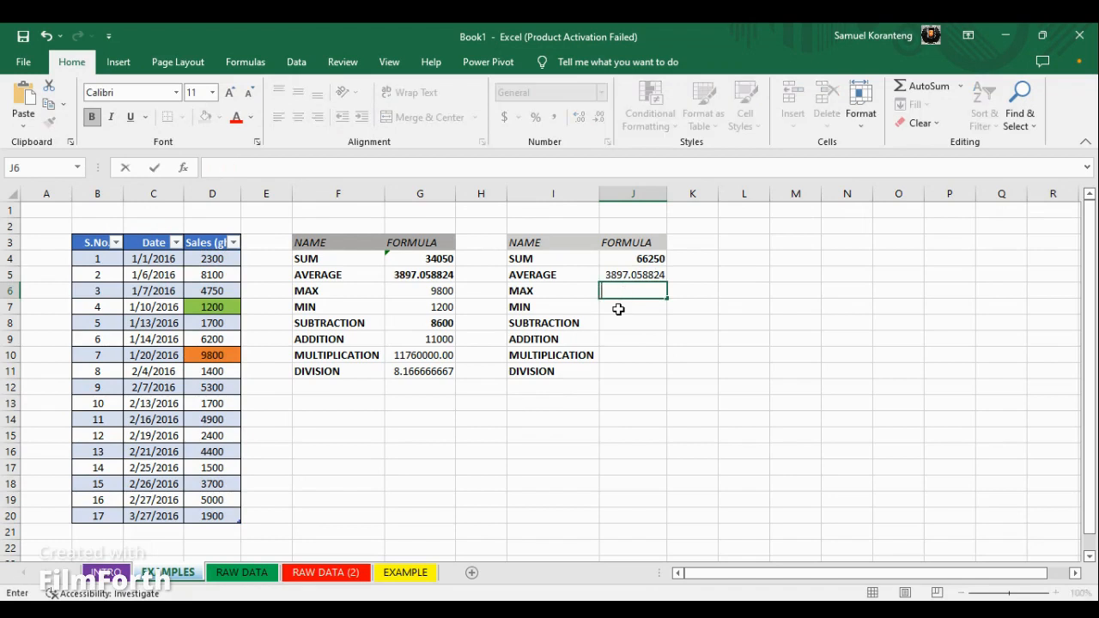
Enter a MAX formula in J6 over the whole Sales (ghc) column and check it against the orange cell D10
type("=M")
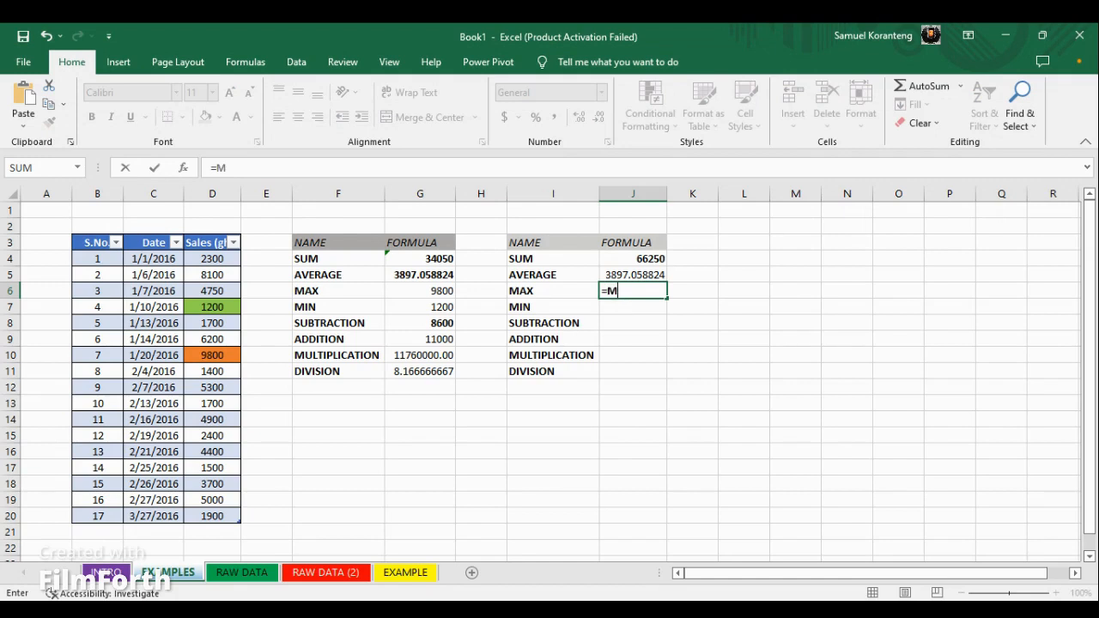
type("AX(")
left_click_drag(222, 261, 215, 511)
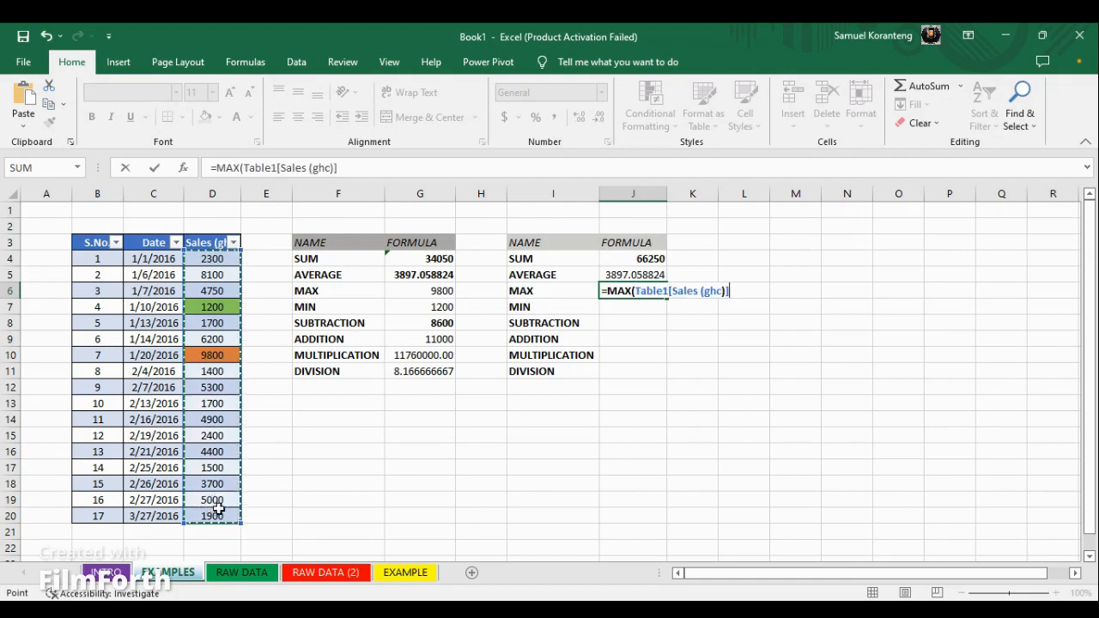
key("Return")
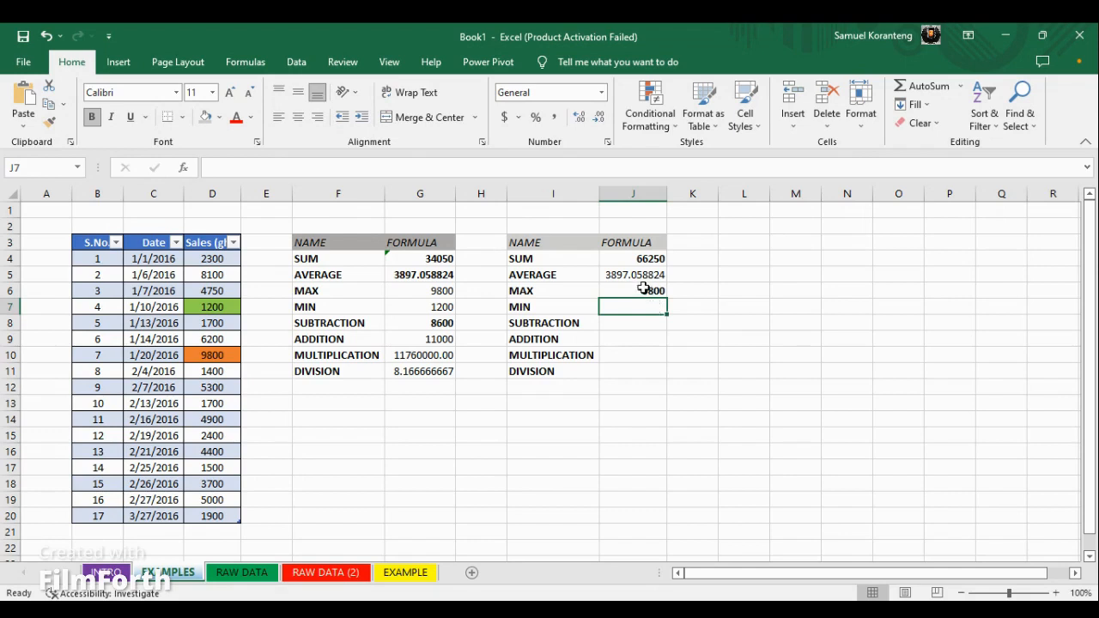
left_click(223, 352)
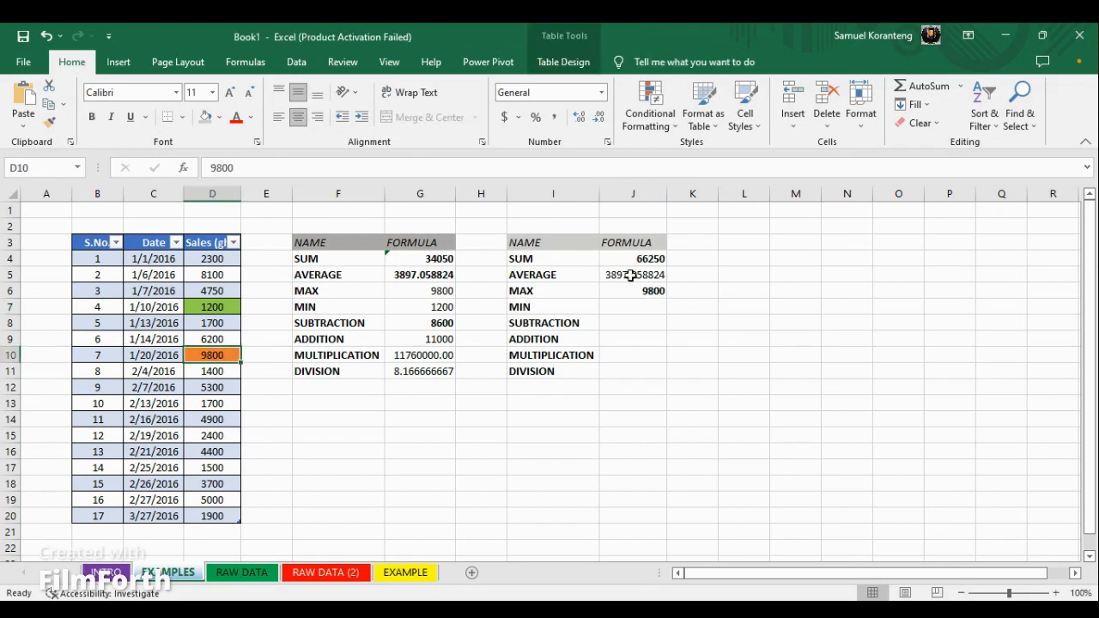
Enter a MIN formula in J7 over the whole Sales (ghc) column and check it against the green cell D7
left_click(626, 309)
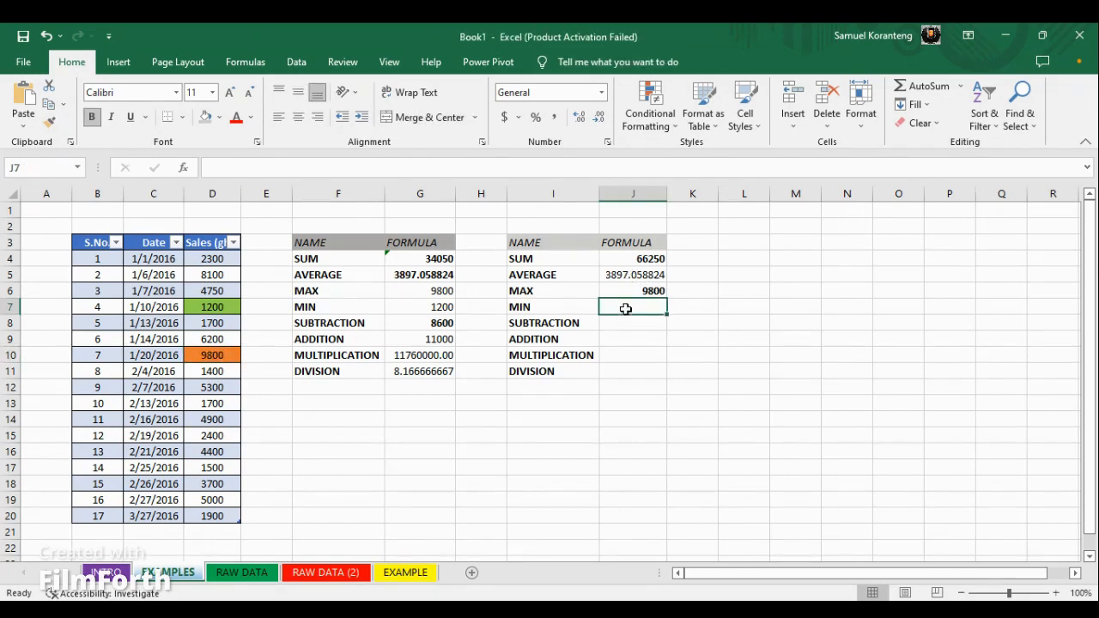
type("=M")
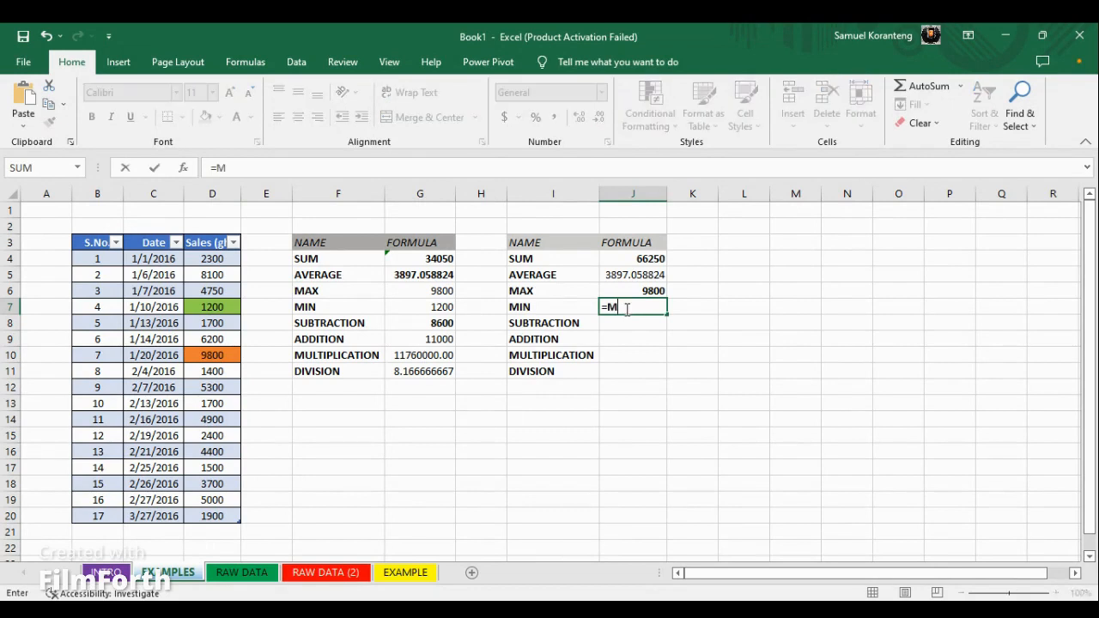
type("IN(")
left_click_drag(206, 259, 213, 514)
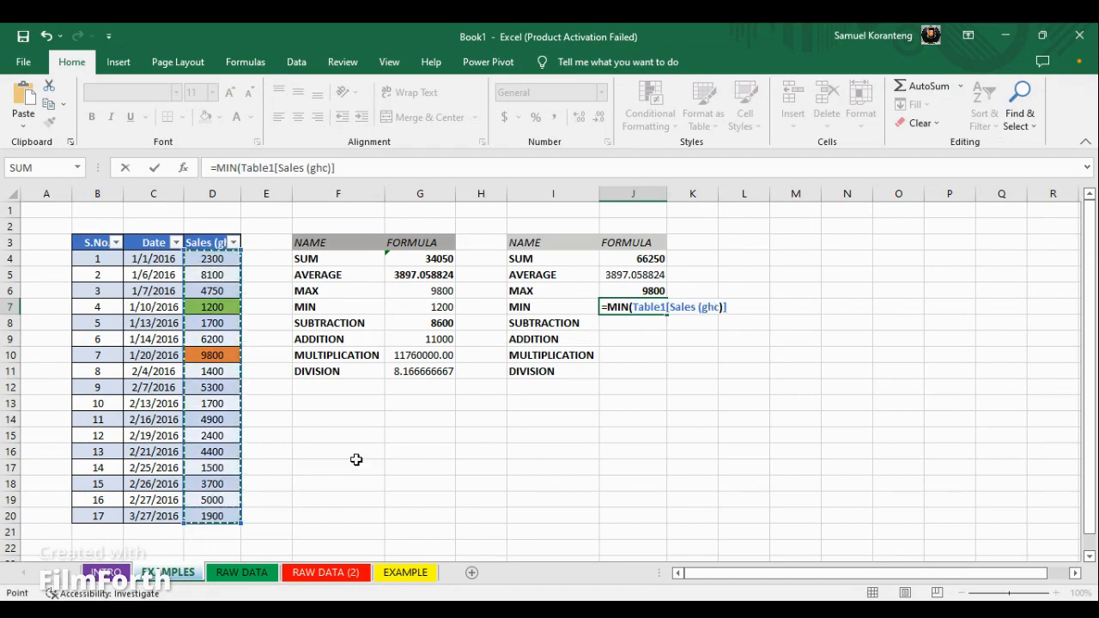
key("Return")
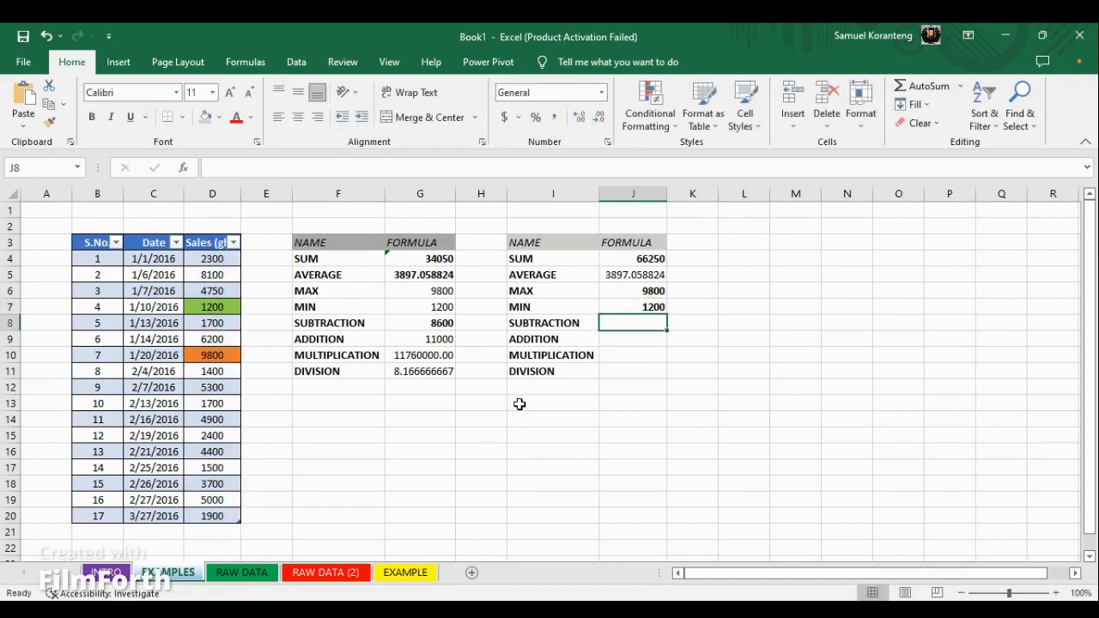
left_click(219, 307)
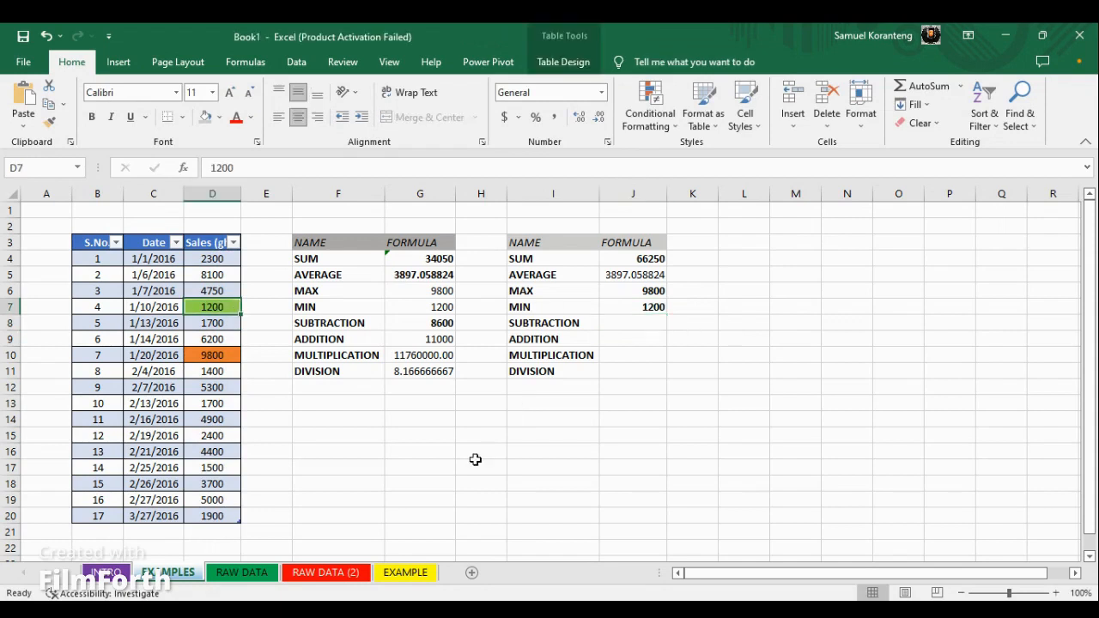
Enter the subtraction formula =J6-J7 in J8 to subtract the minimum from the maximum, and review it
left_click(646, 327)
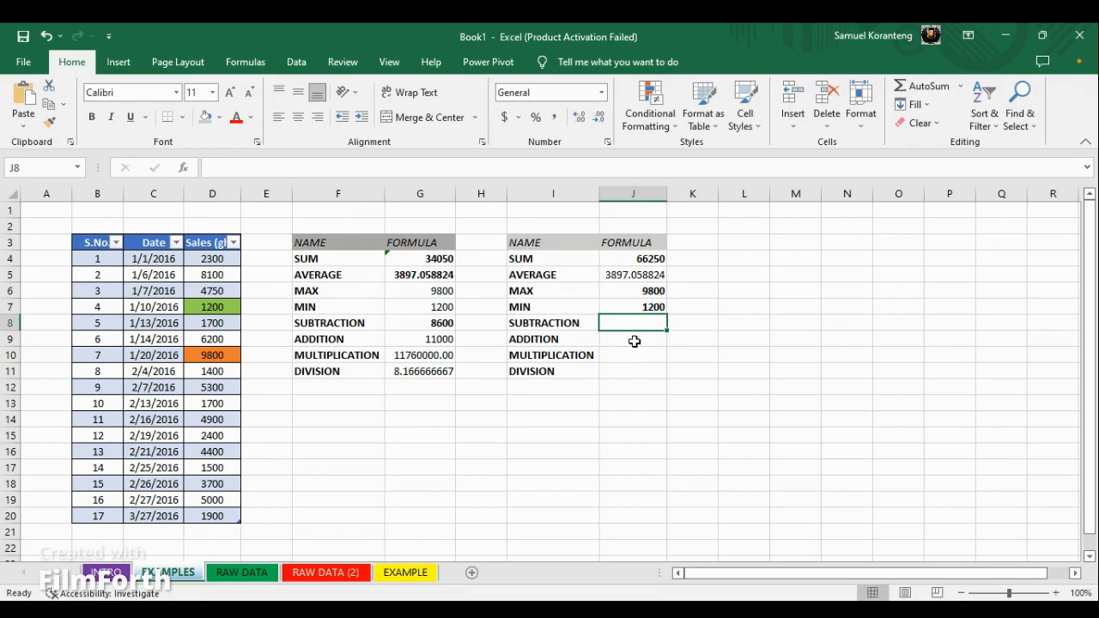
type("=")
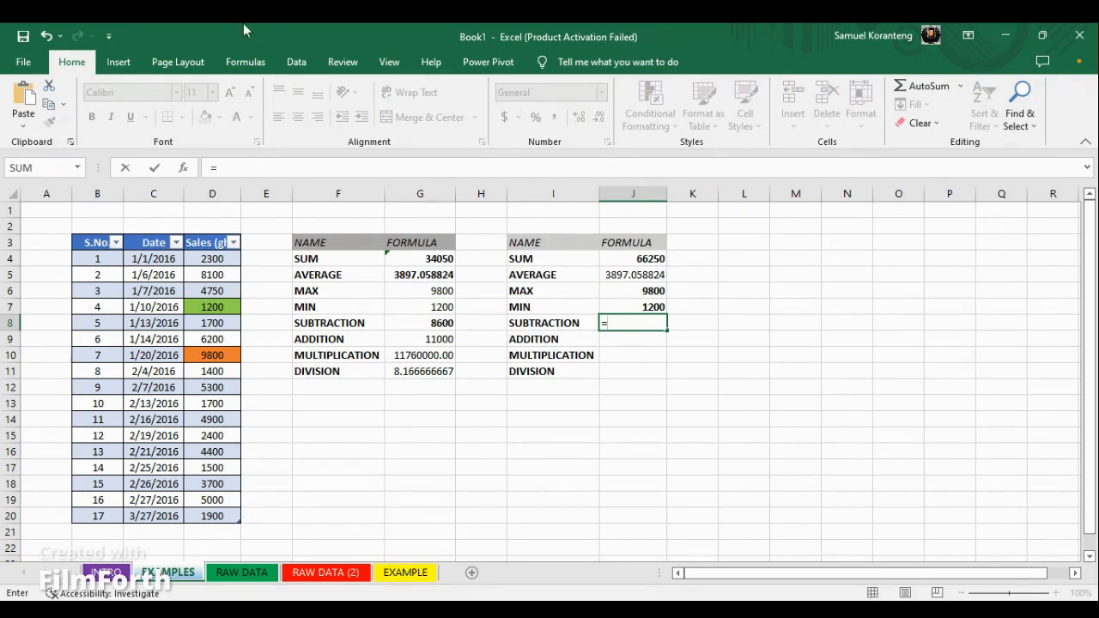
left_click(650, 292)
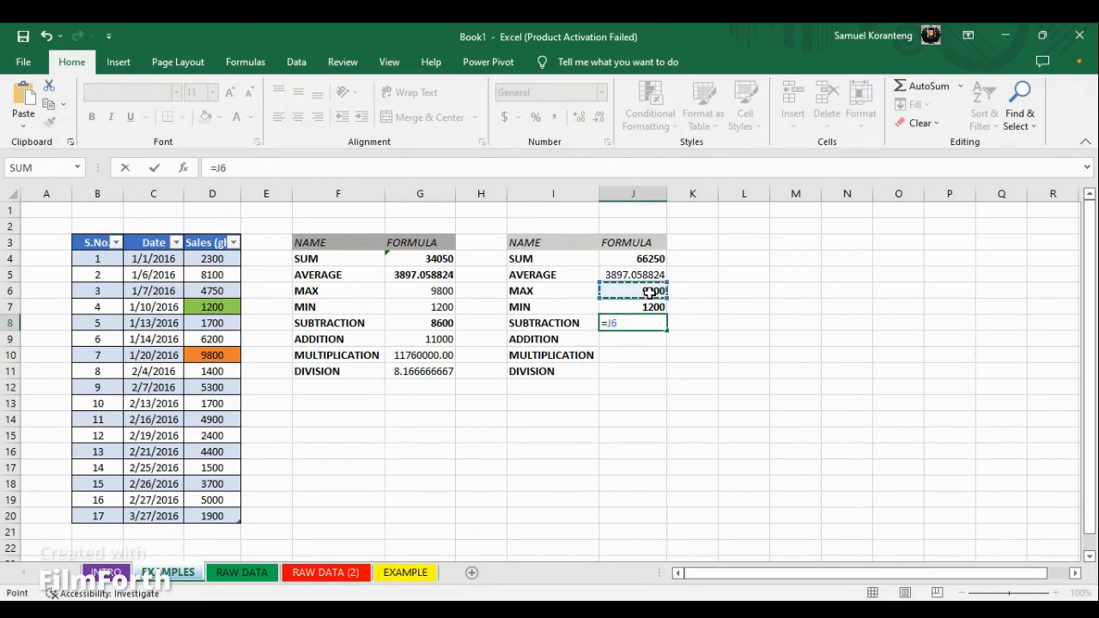
type("-")
left_click(642, 308)
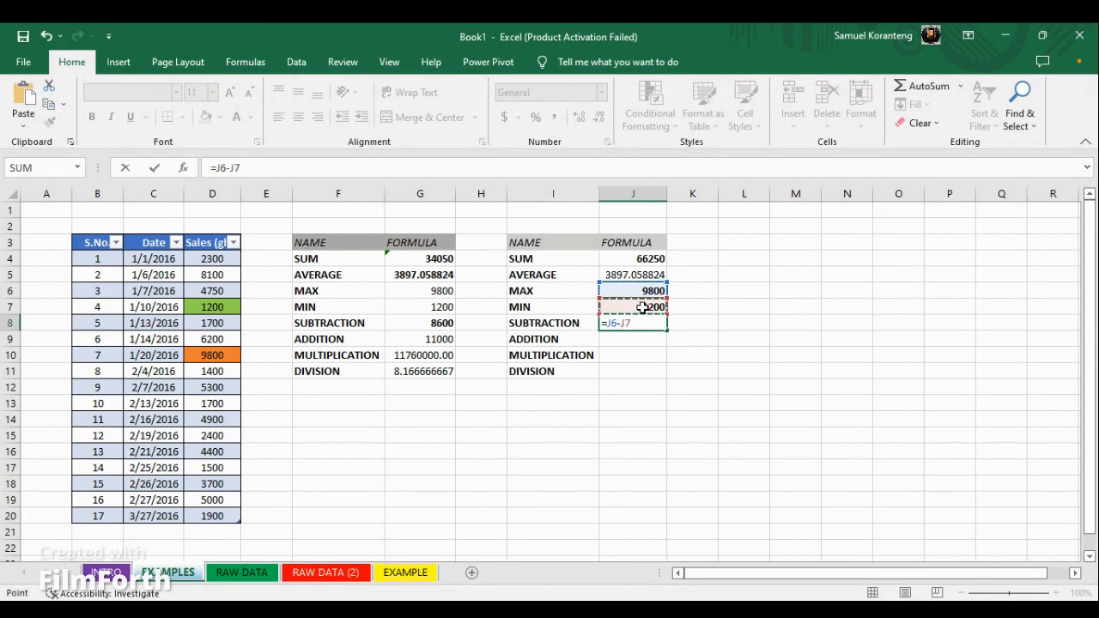
key("Return")
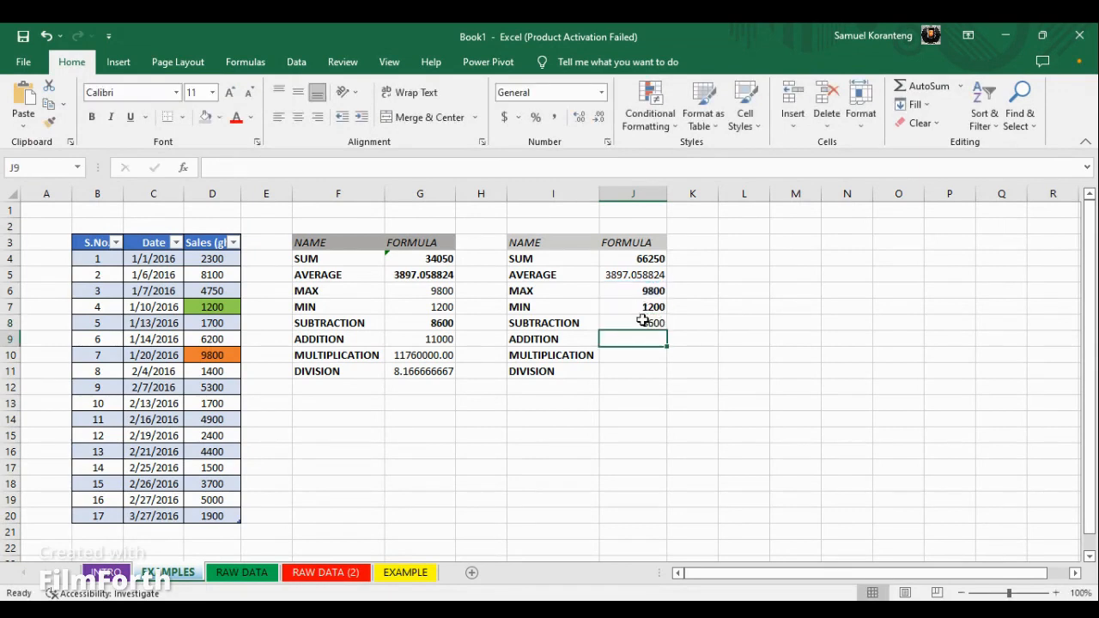
left_click(642, 322)
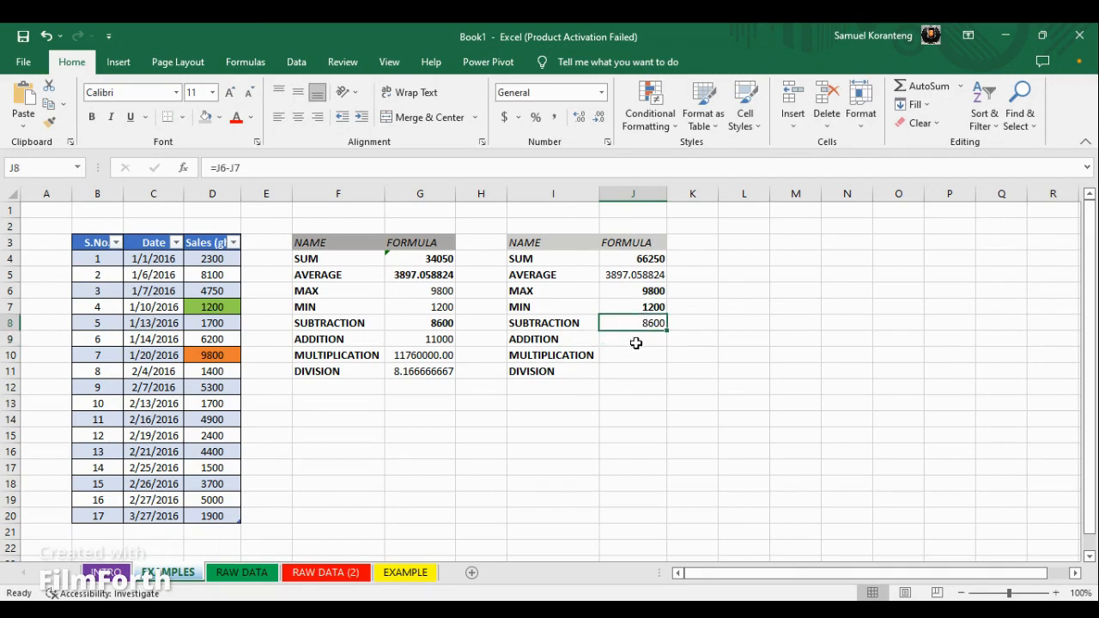
Enter the addition formula =J6+J7 in J9 to add the maximum and minimum
left_click(636, 338)
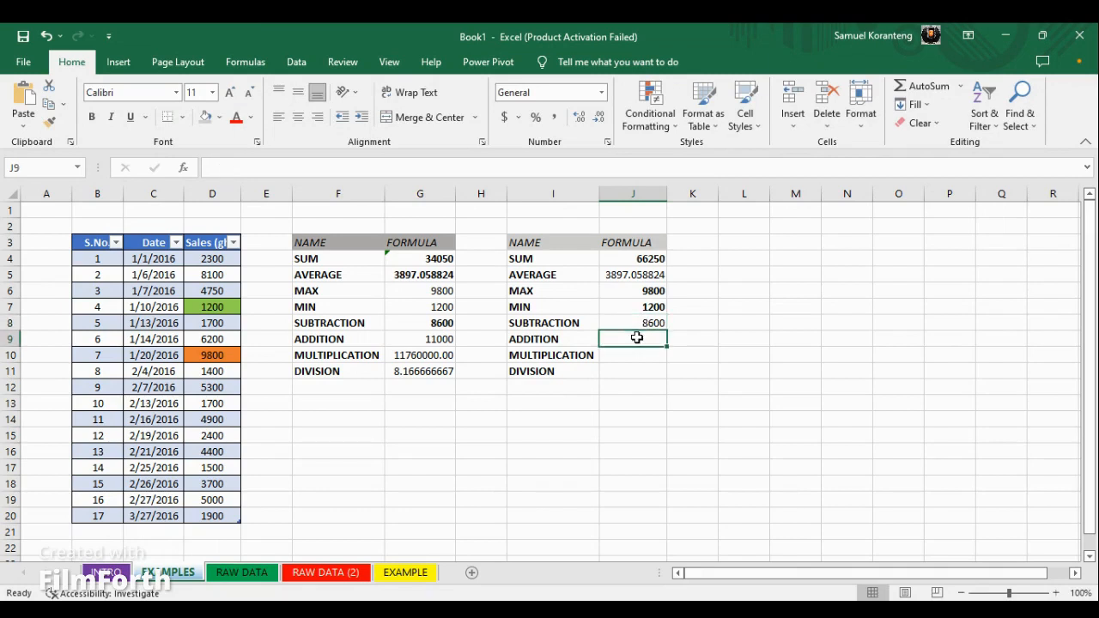
double_click(636, 338)
type("=")
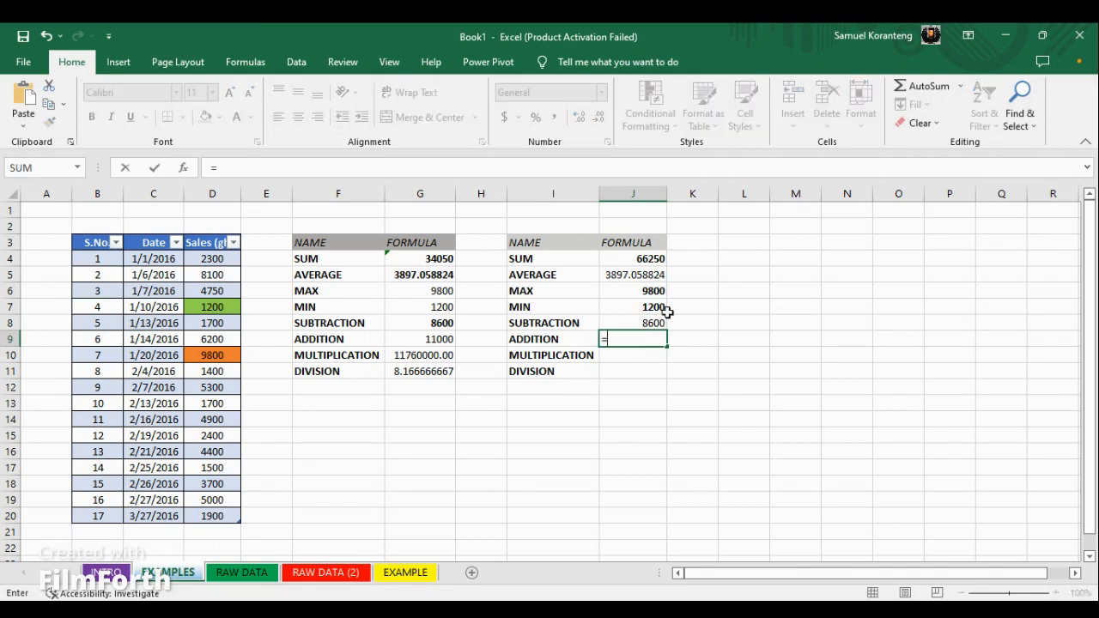
left_click(650, 291)
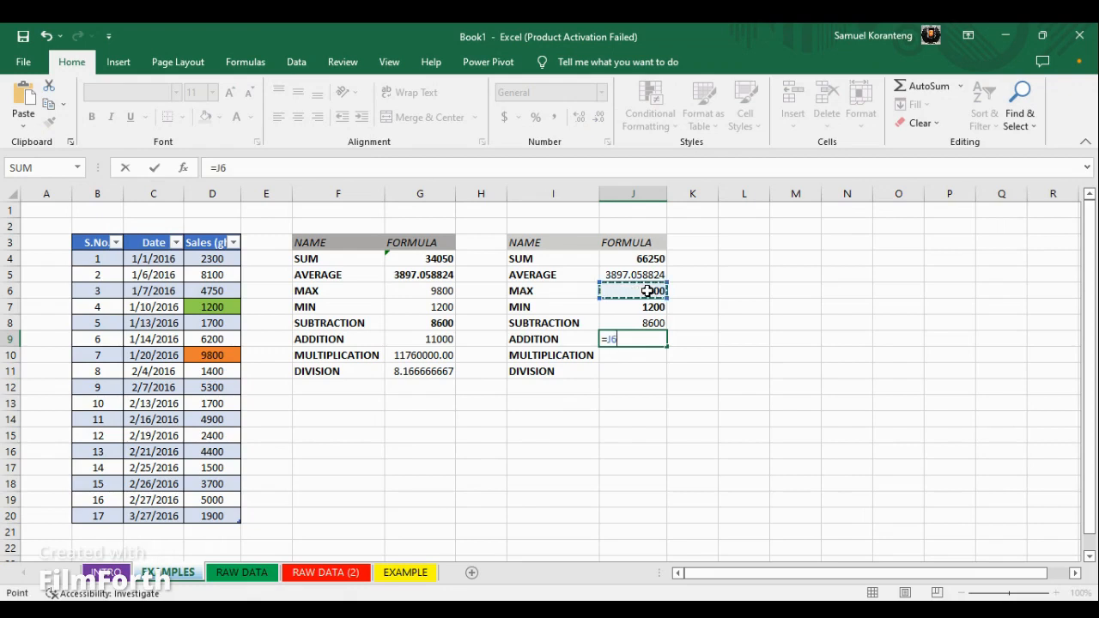
type("_")
key("BackSpace")
type("+")
left_click(652, 309)
key("Return")
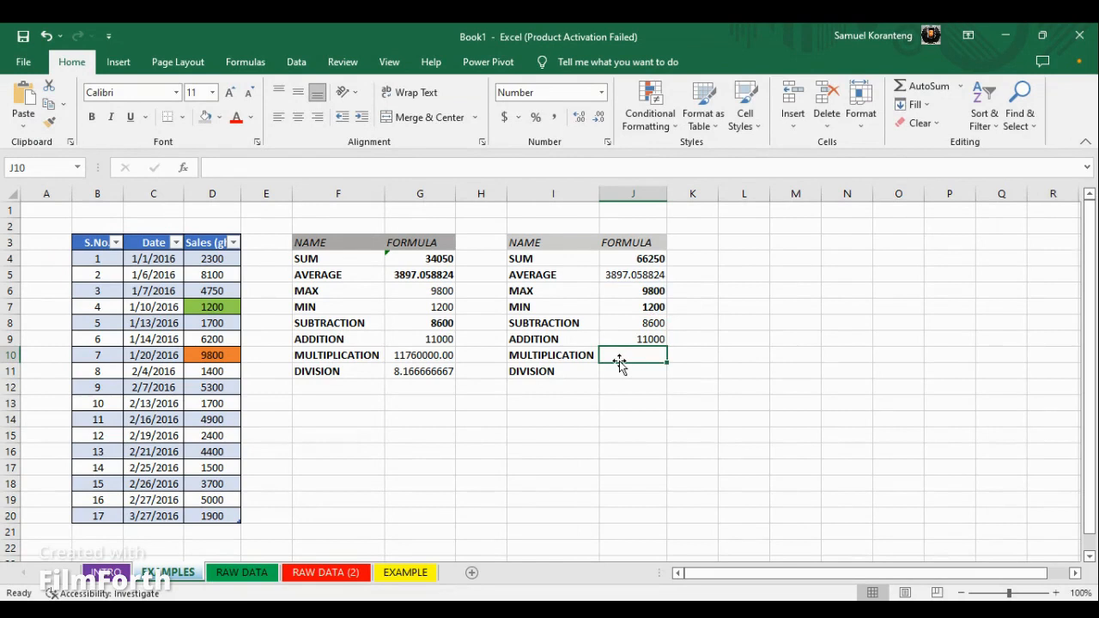
Enter the multiplication formula =J6*J7 in J10 to multiply the maximum by the minimum
type("=")
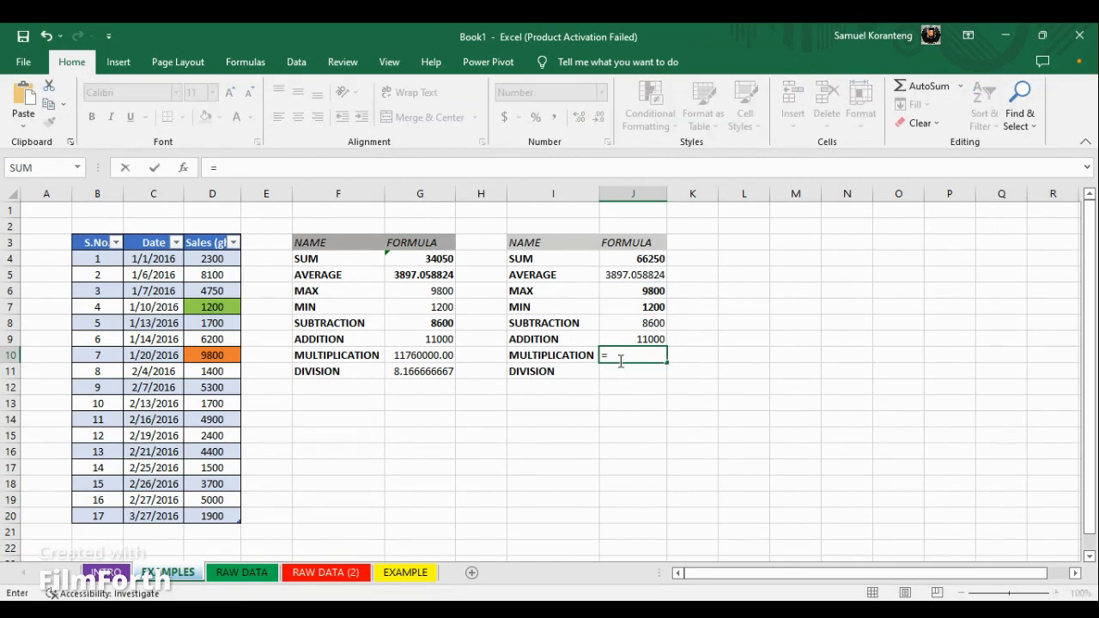
left_click(652, 293)
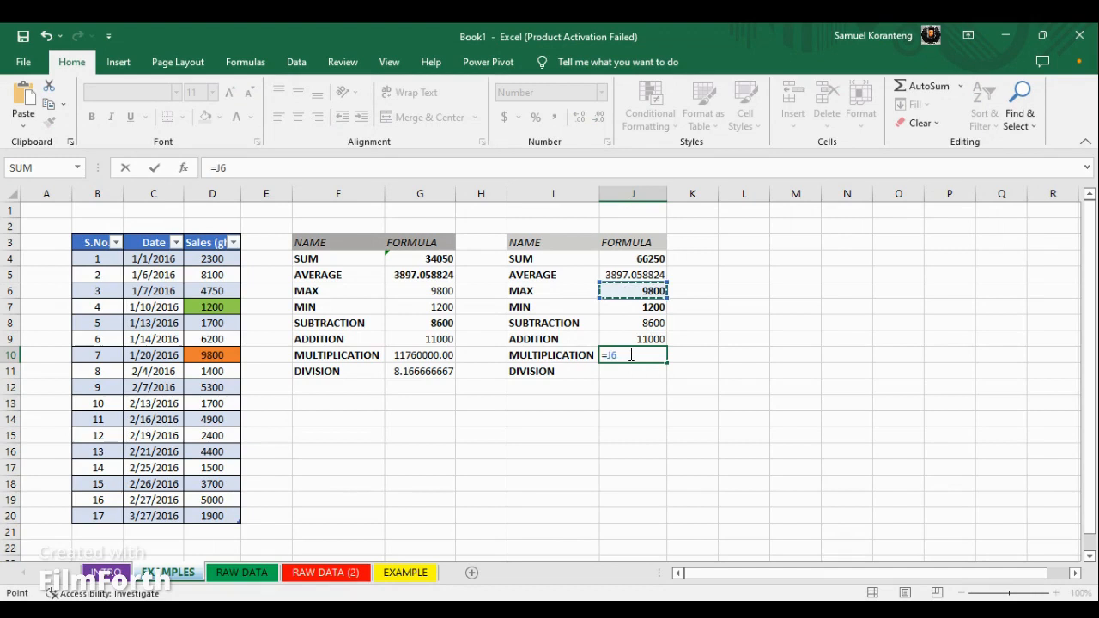
type("*")
left_click(650, 312)
key("Return")
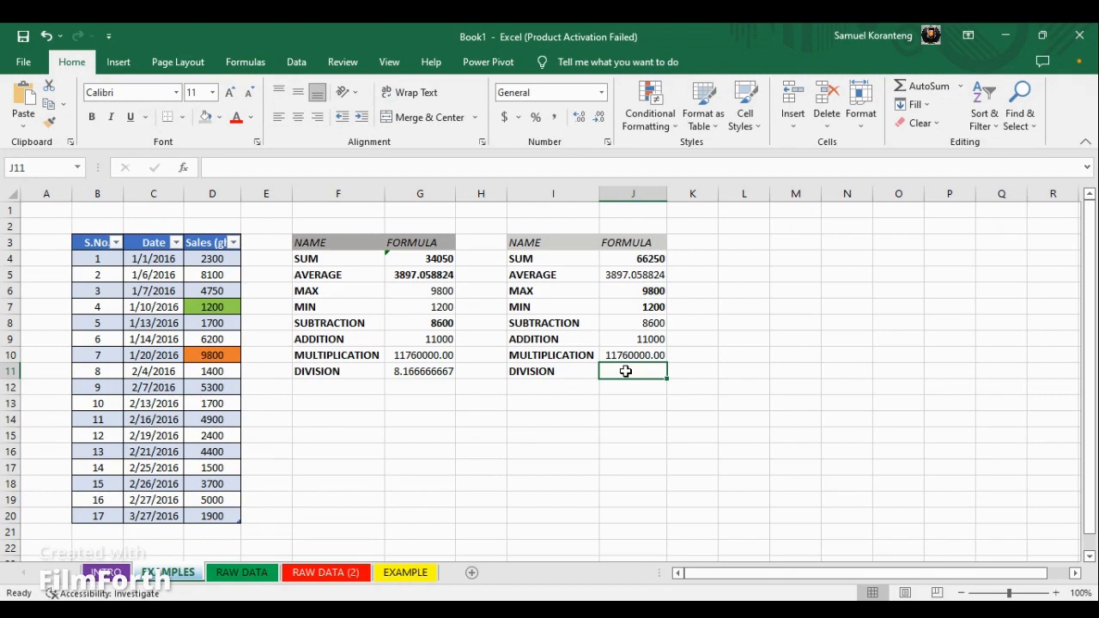
Enter the division formula =J6/J7 in J11 to divide the maximum by the minimum
double_click(626, 371)
type("=")
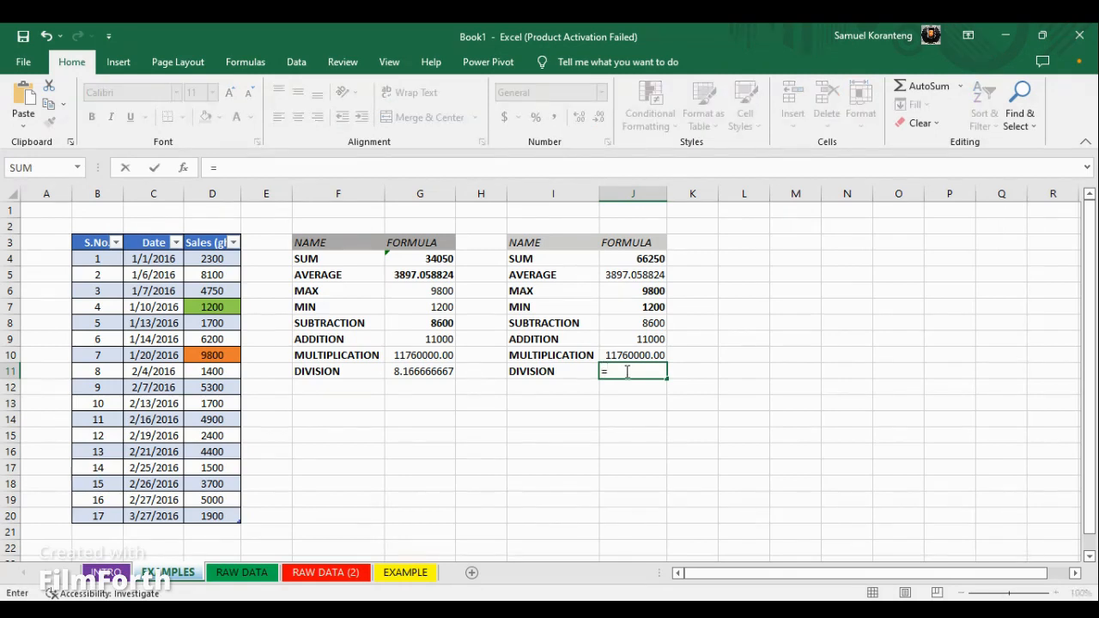
left_click(647, 291)
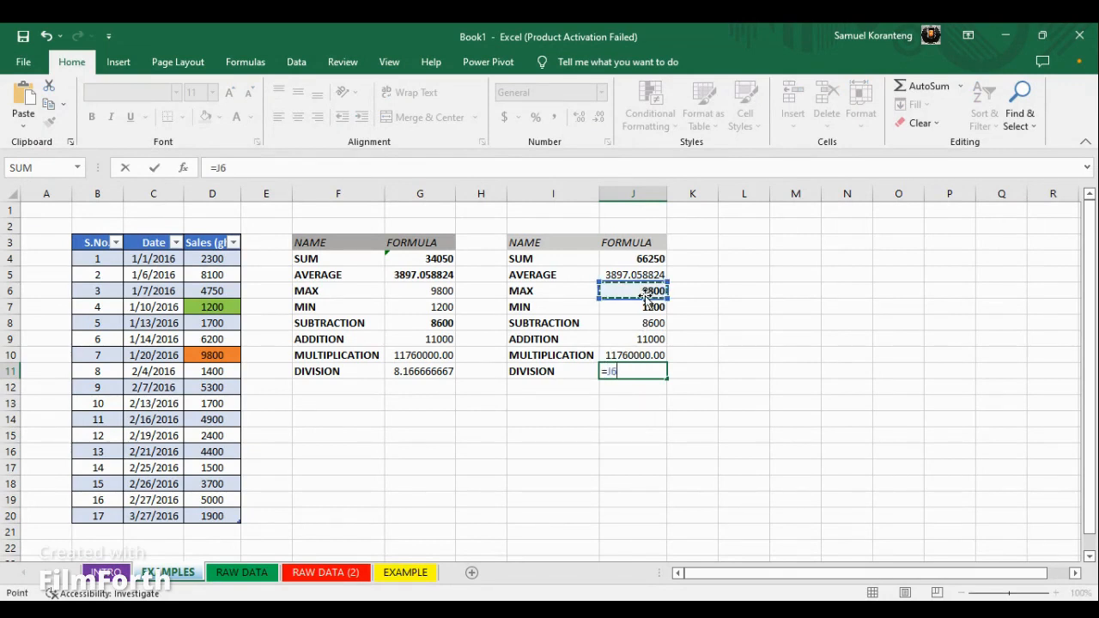
type("/")
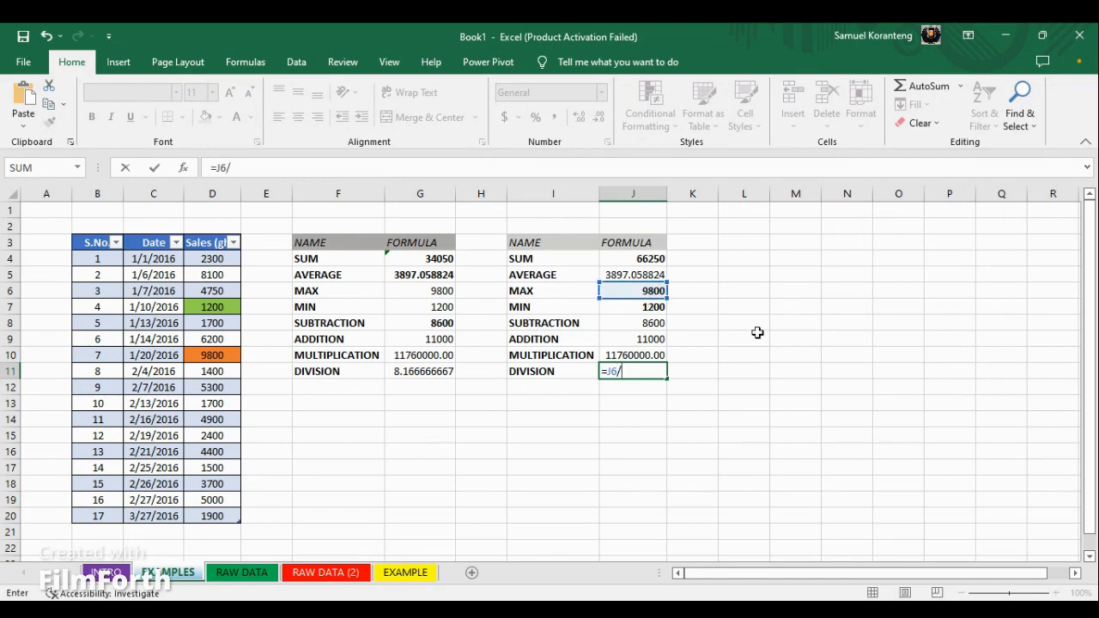
left_click(646, 306)
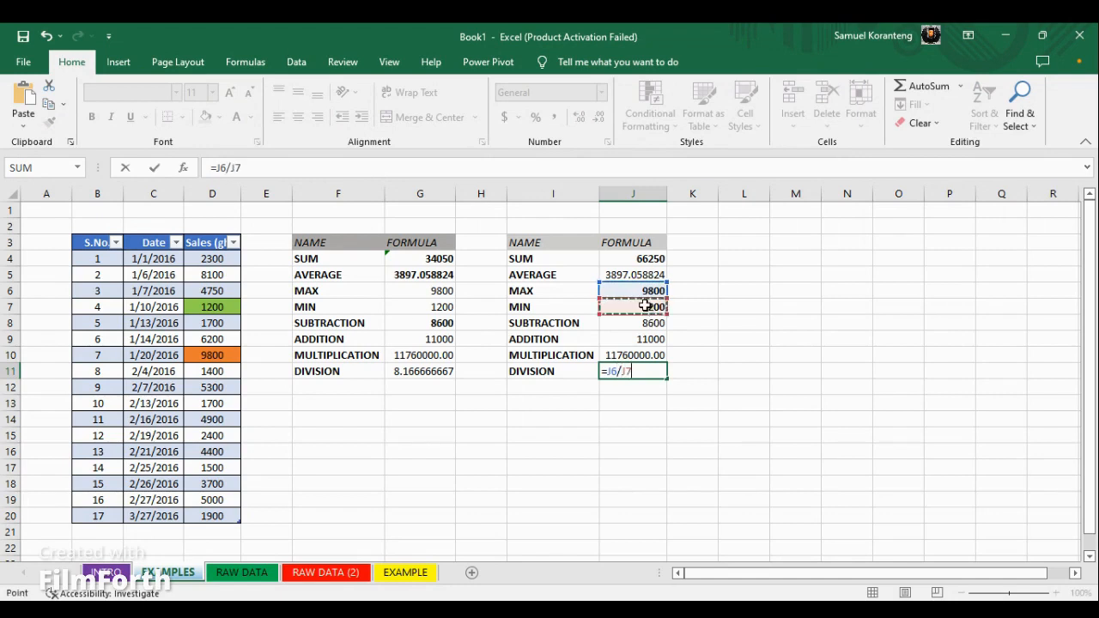
key("Return")
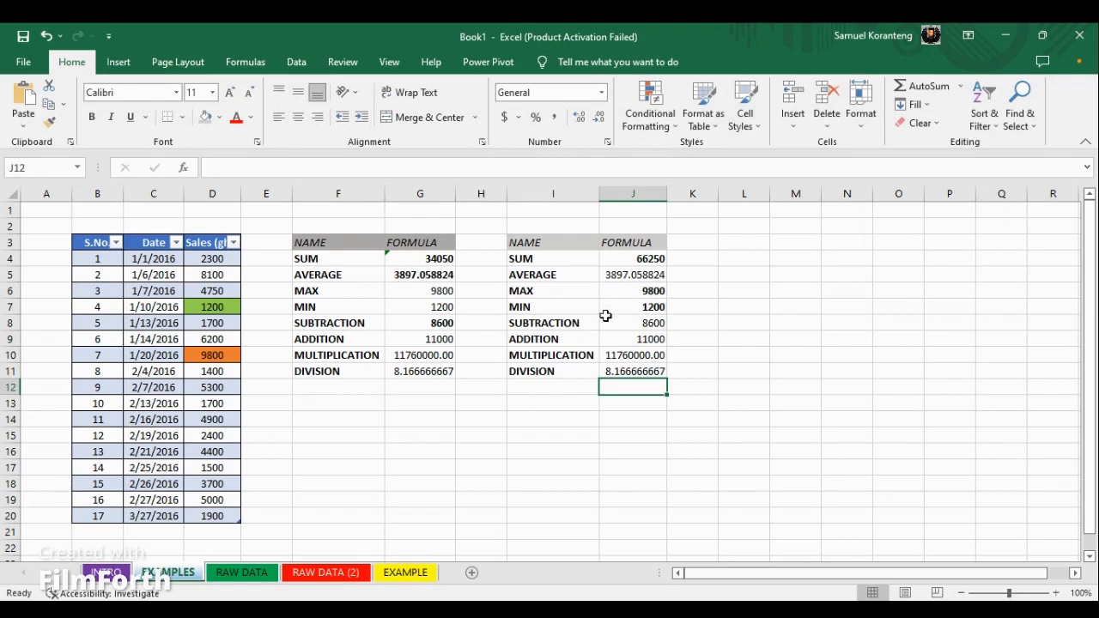